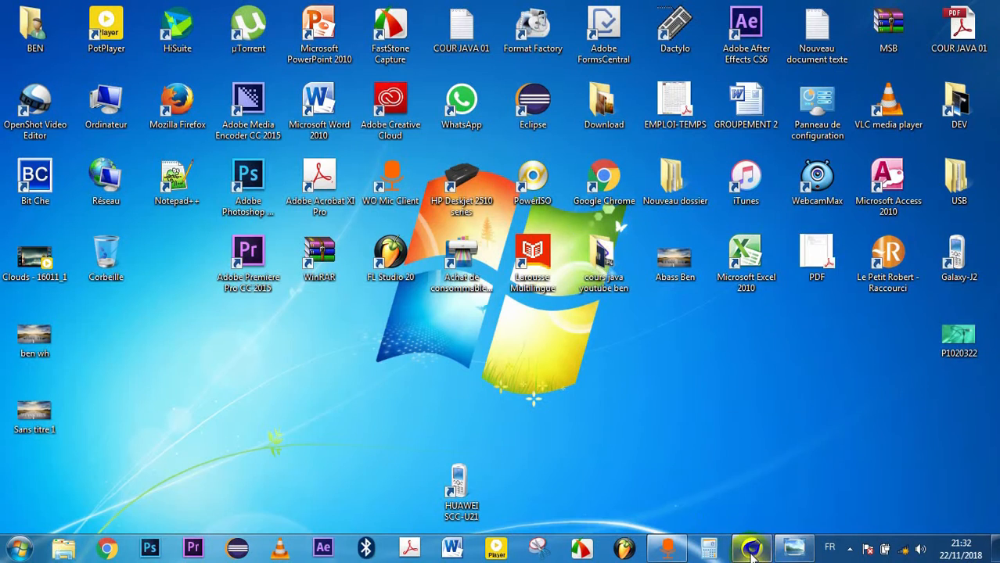
View the empty Cinema 4D project and the finished example picture of 3D lettering on a road in the photo viewer.
{"action": "left_click", "coordinate": [749, 549]}
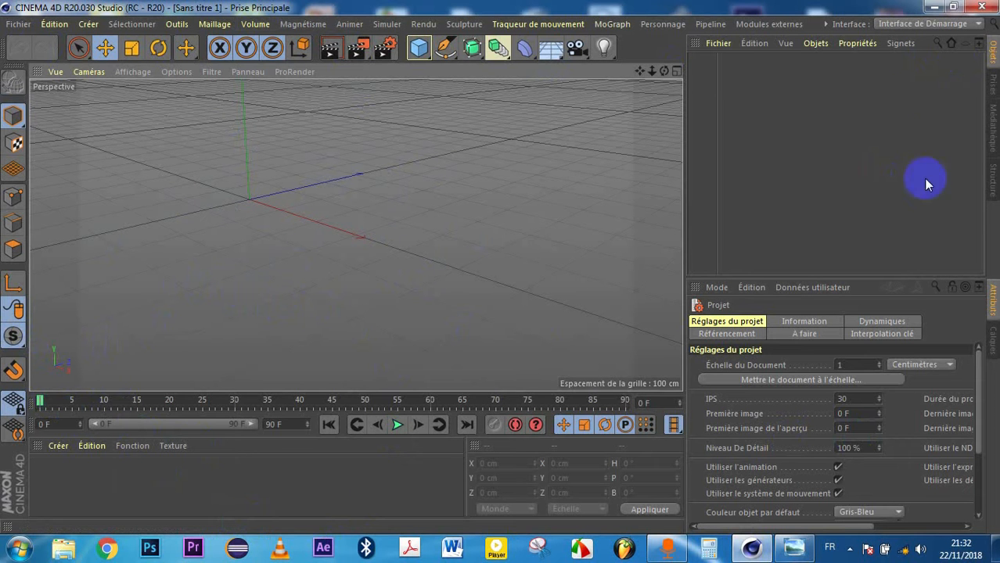
{"action": "left_click", "coordinate": [933, 7]}
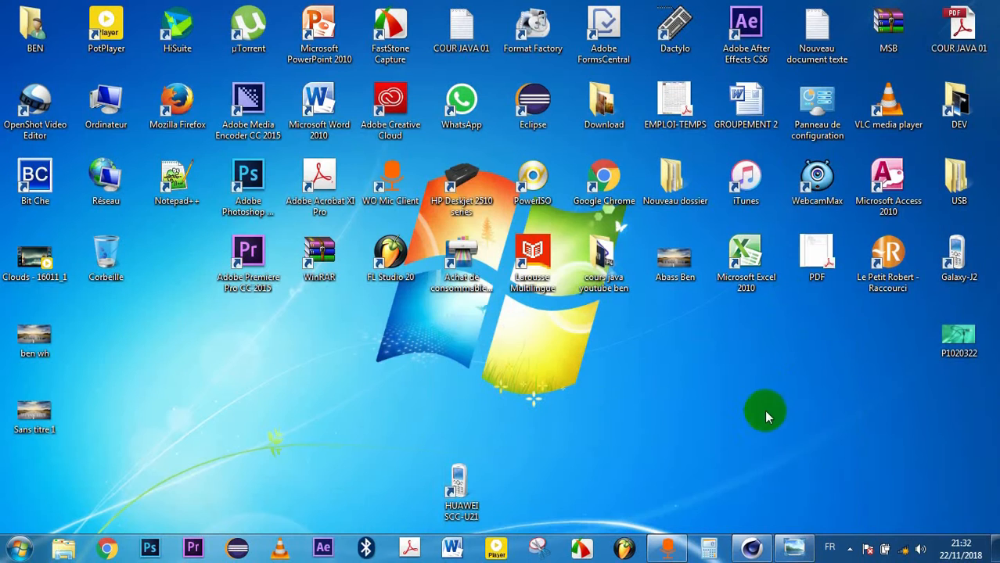
{"action": "left_click", "coordinate": [792, 550]}
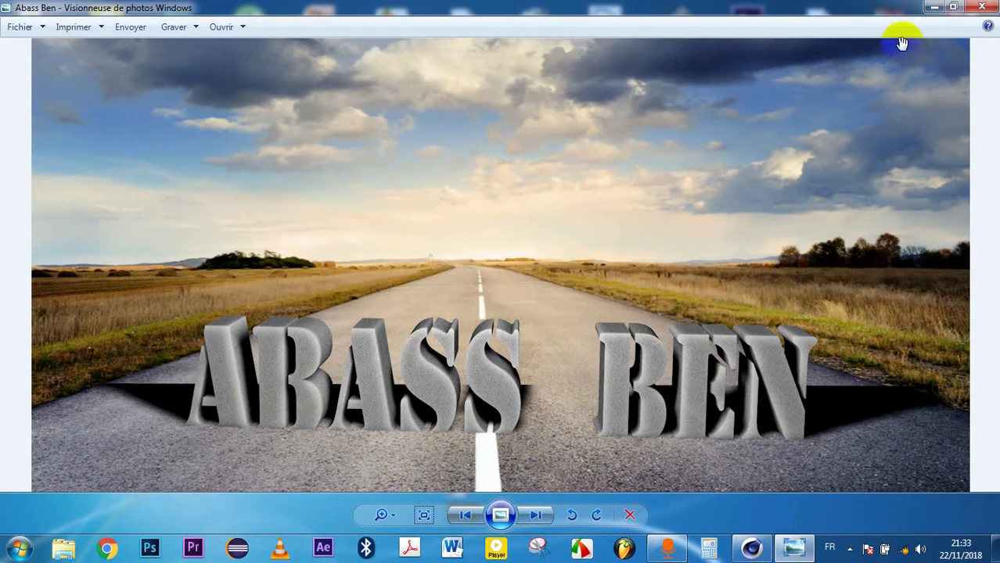
{"action": "left_click", "coordinate": [932, 8]}
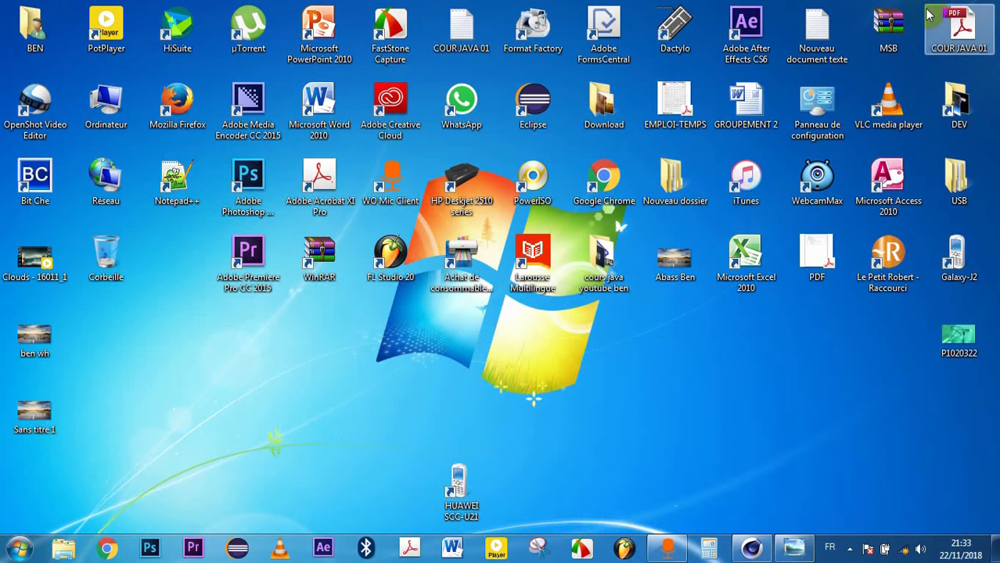
{"action": "left_click", "coordinate": [764, 323]}
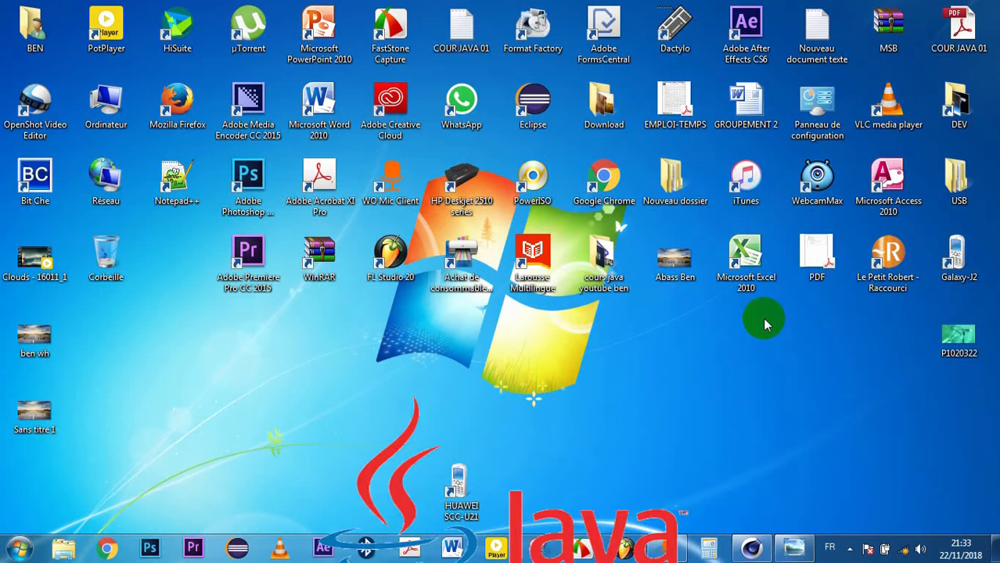
Switch to Cinema 4D and create a new material.
{"action": "mouse_move", "coordinate": [748, 551]}
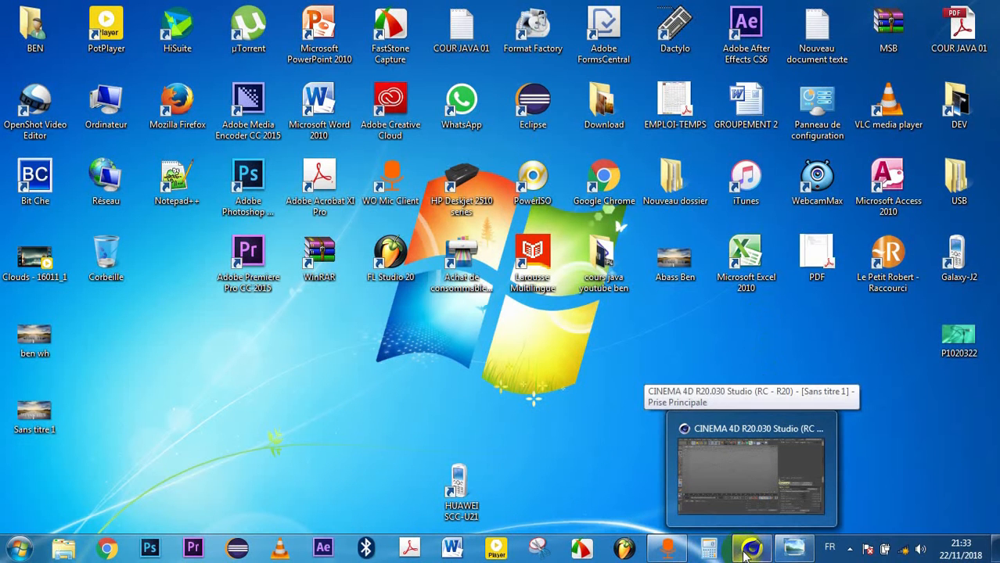
{"action": "left_click", "coordinate": [746, 552]}
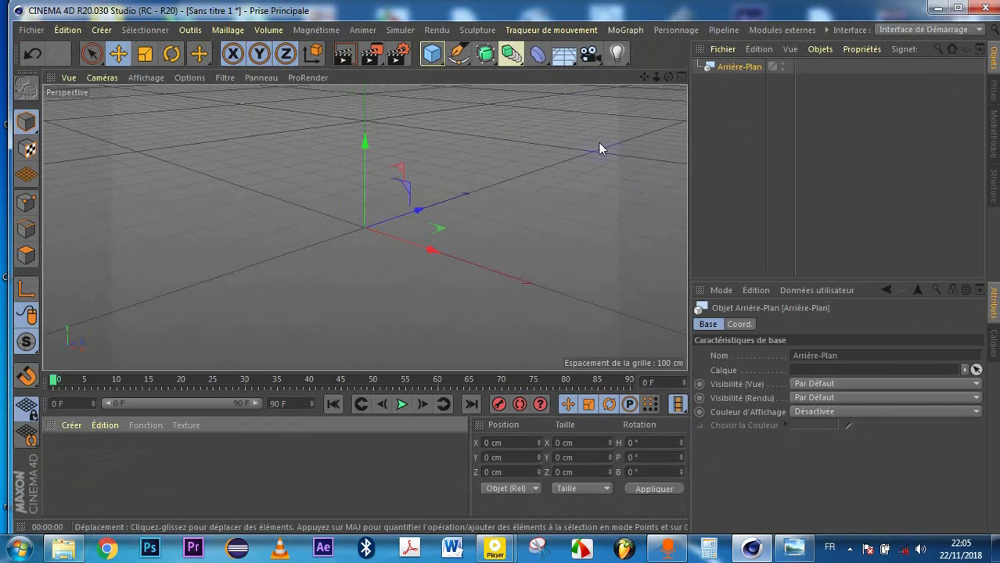
{"action": "left_click", "coordinate": [720, 94]}
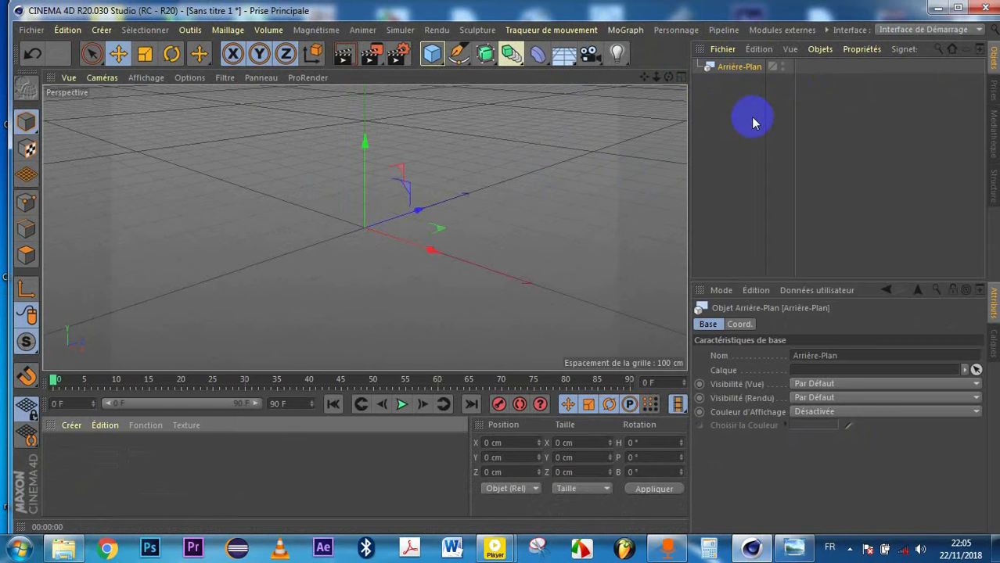
{"action": "double_click", "coordinate": [159, 471]}
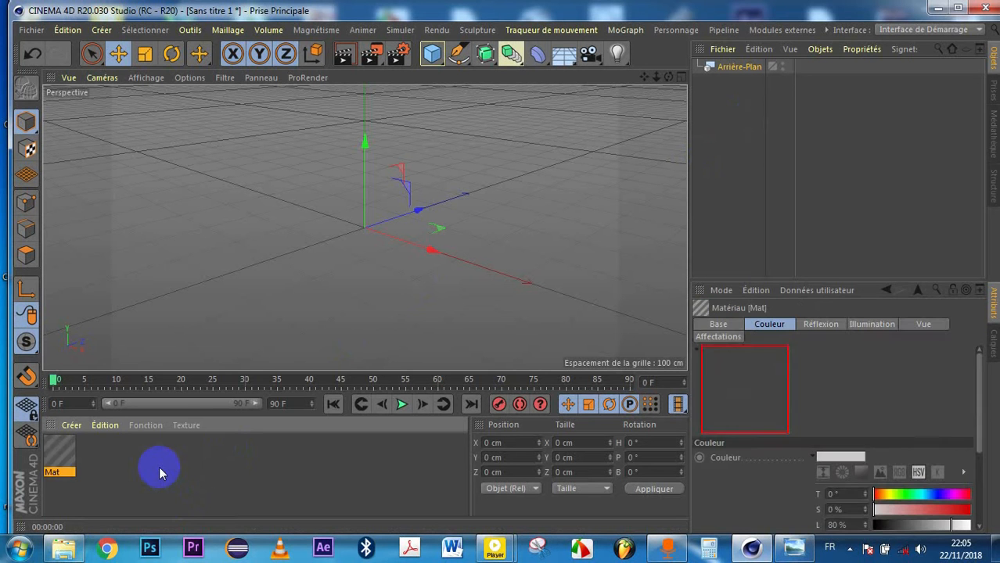
Load road-220058_1280 as the material's colour texture, copying it to the project location, and apply the material to the Arrière-Plan object.
{"action": "double_click", "coordinate": [56, 457]}
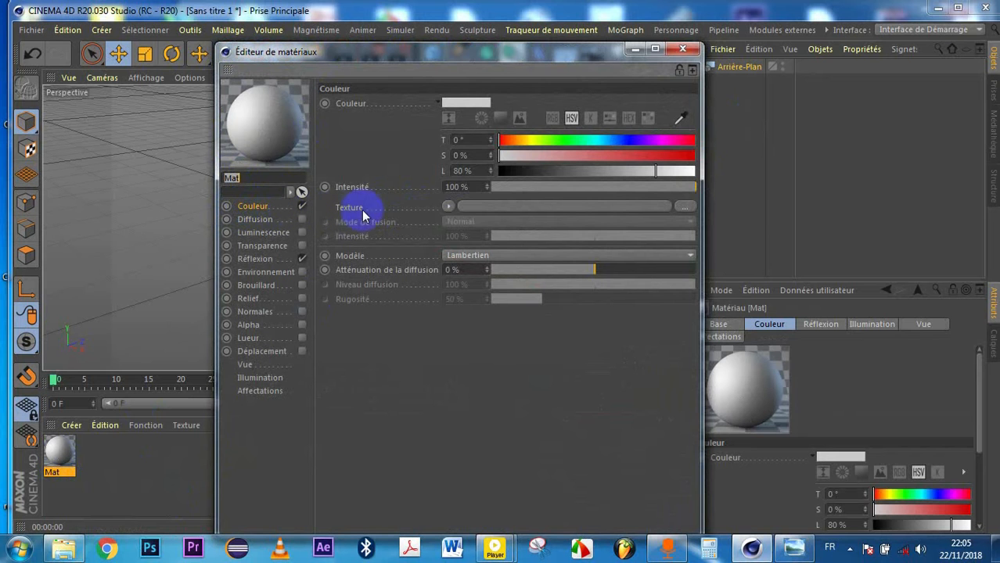
{"action": "left_click", "coordinate": [687, 206]}
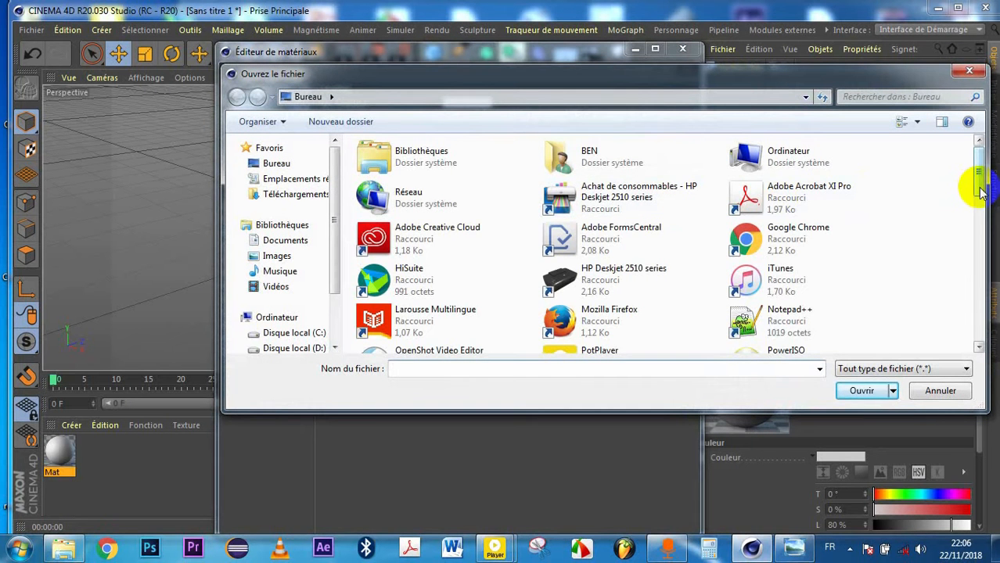
{"action": "left_click_drag", "start_coordinate": [979, 186], "coordinate": [977, 337]}
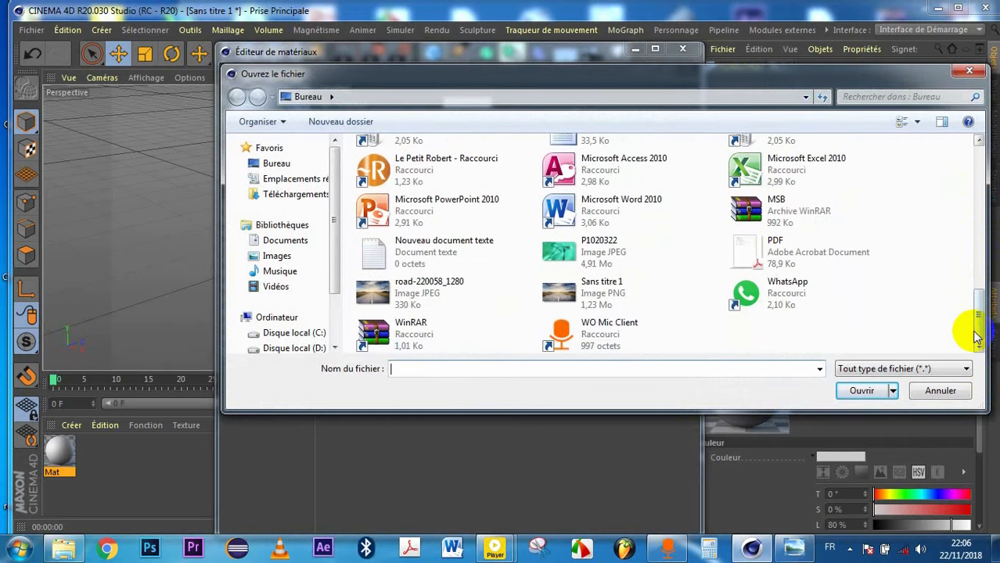
{"action": "double_click", "coordinate": [415, 291]}
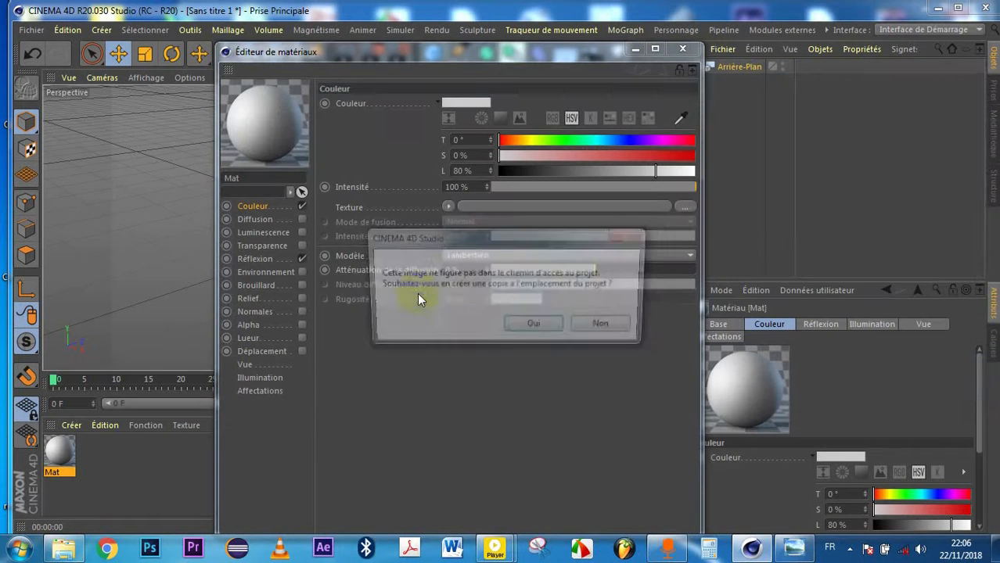
{"action": "left_click", "coordinate": [534, 328]}
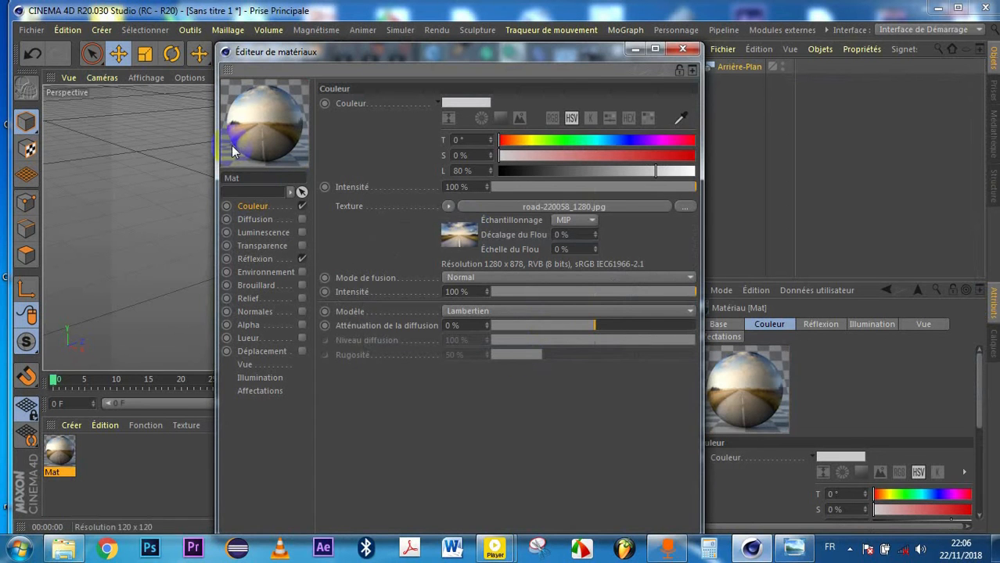
{"action": "left_click", "coordinate": [683, 51]}
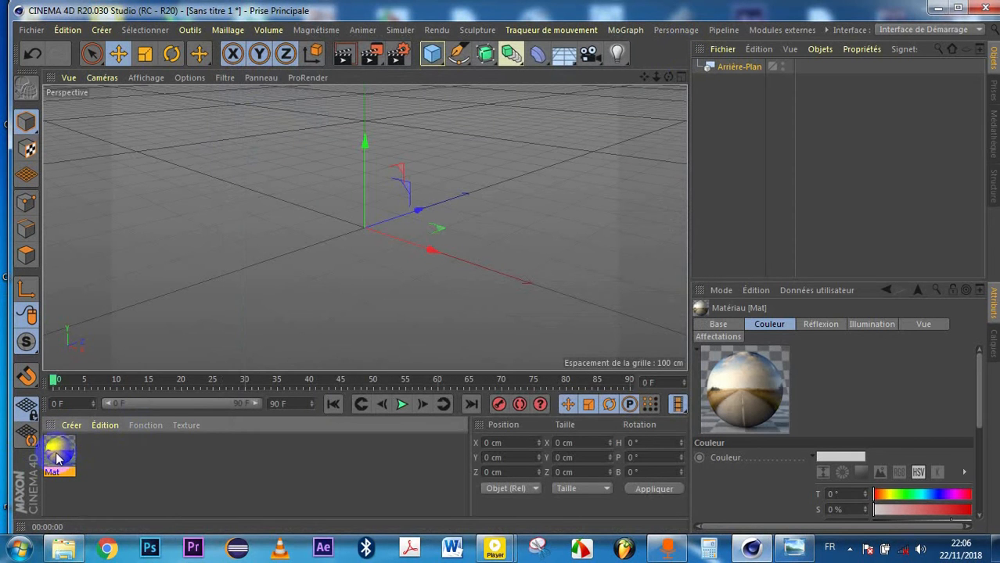
{"action": "left_click_drag", "start_coordinate": [56, 459], "coordinate": [728, 71]}
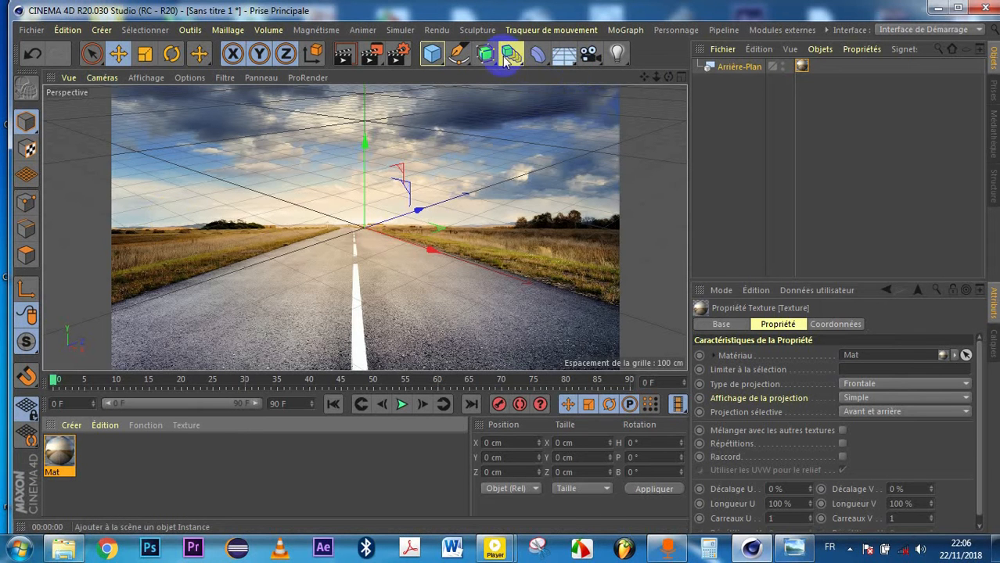
Add a MoTexte object and move it over the road to about X -120, Y -20, Z -130 cm.
{"action": "left_click", "coordinate": [630, 33]}
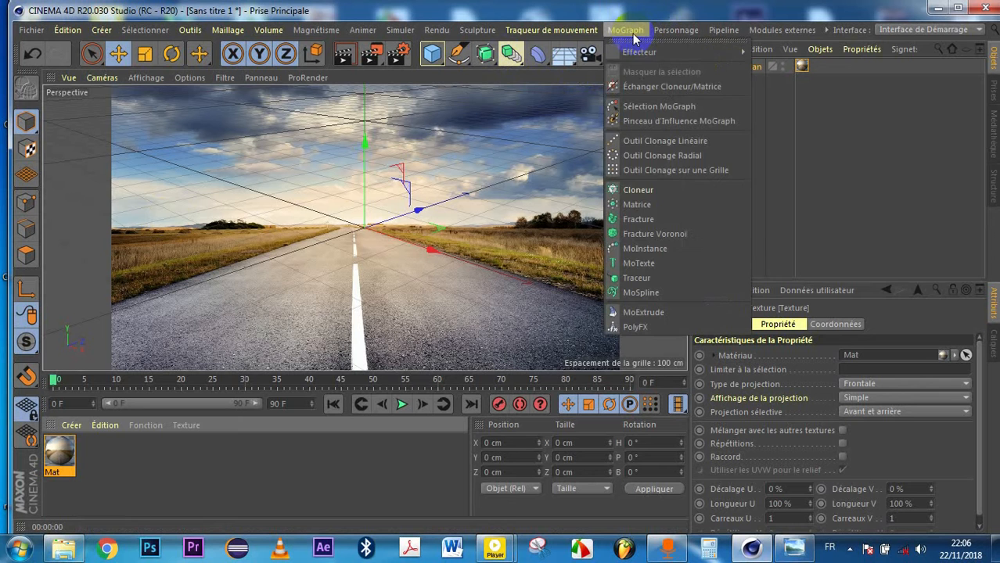
{"action": "left_click", "coordinate": [642, 262]}
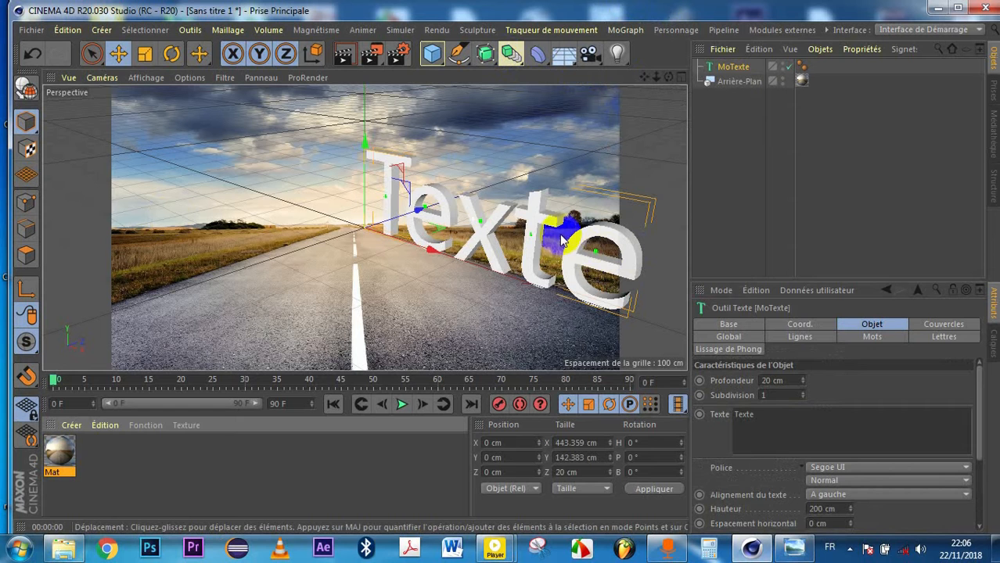
{"action": "left_click_drag", "start_coordinate": [548, 233], "coordinate": [432, 231]}
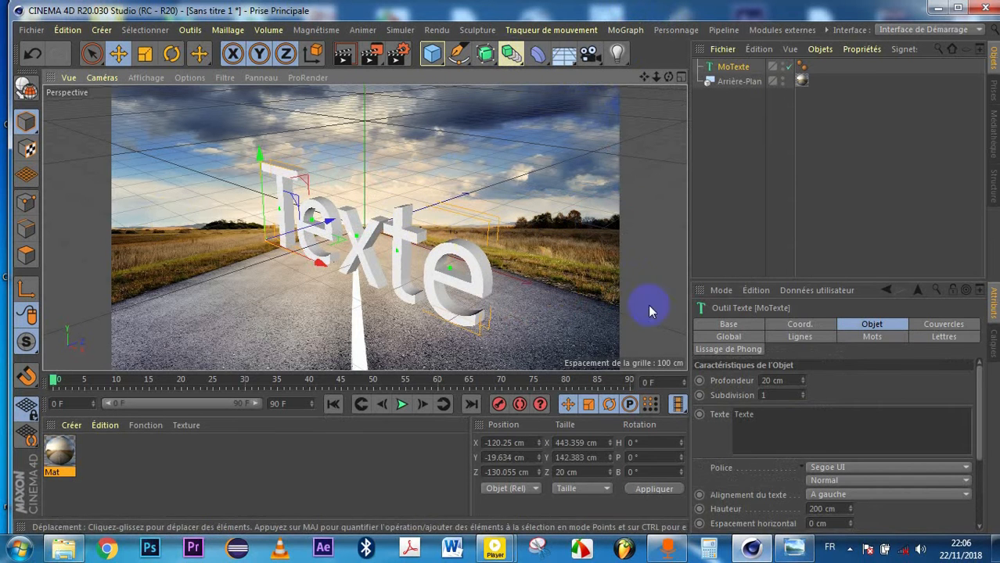
Replace the MoTexte placeholder wording with the author's name in capital letters.
{"action": "double_click", "coordinate": [752, 413]}
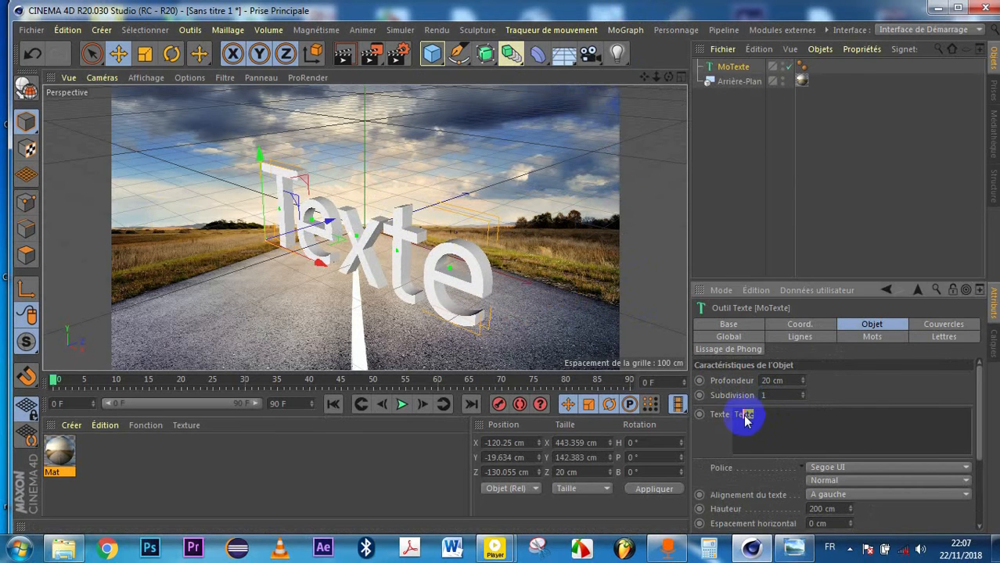
{"action": "key", "text": "BackSpace"}
{"action": "type", "text": "B"}
{"action": "key", "text": "BackSpace"}
{"action": "type", "text": "ABASS BEN"}
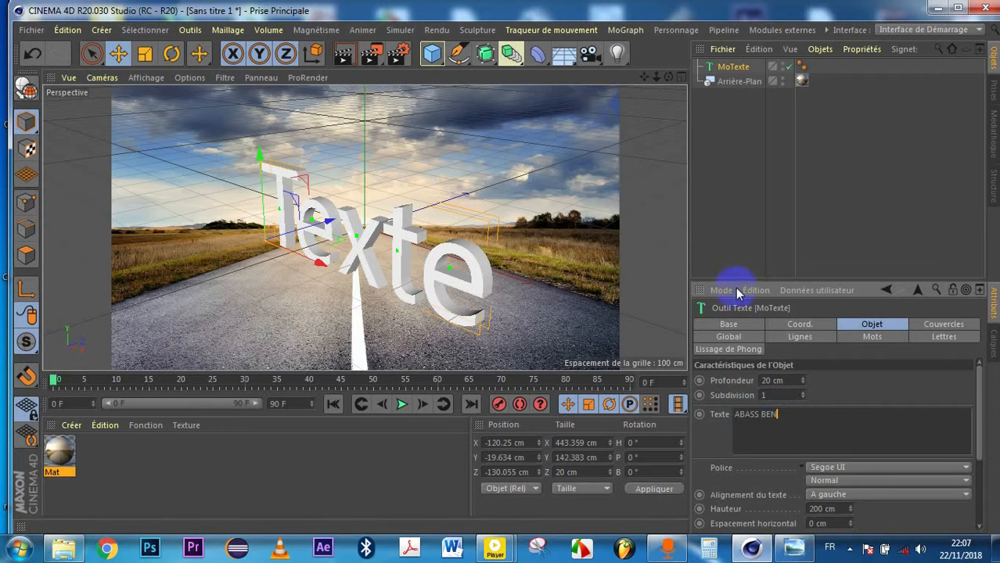
{"action": "left_click", "coordinate": [847, 196]}
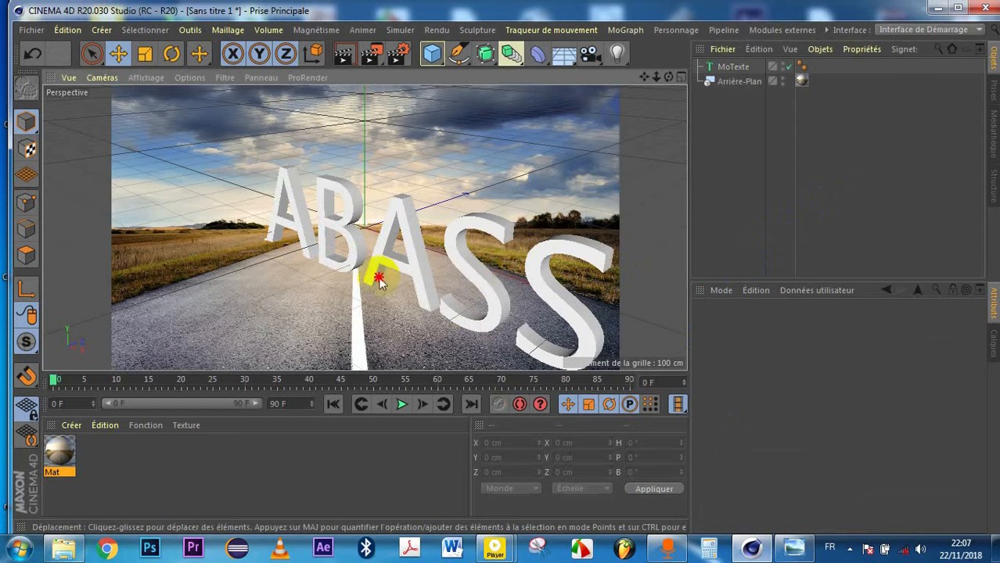
Set the text height to 120 cm and reposition the text at about X -174, Y 0, Z -174 cm.
{"action": "left_click", "coordinate": [405, 270]}
{"action": "left_click_drag", "start_coordinate": [409, 268], "coordinate": [203, 217]}
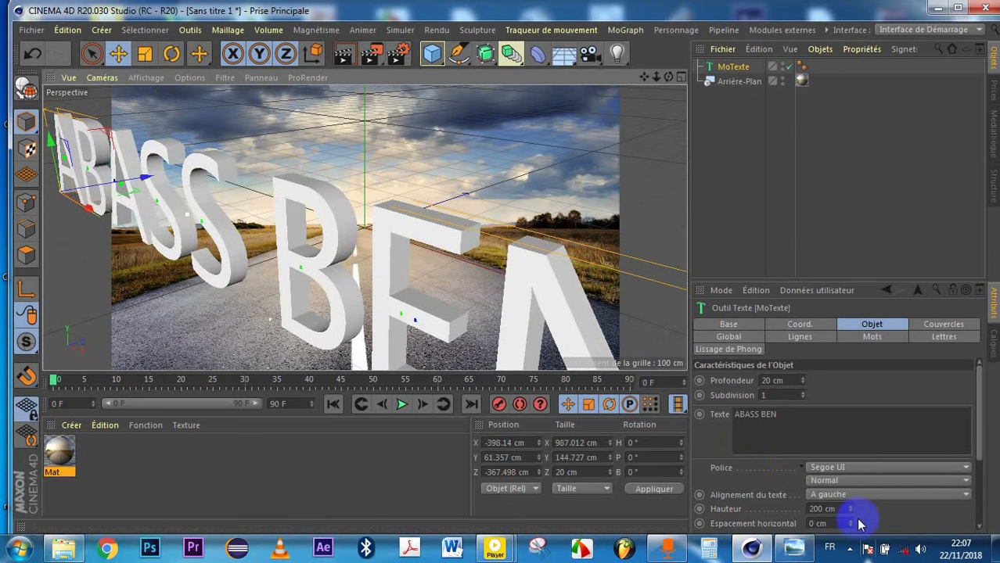
{"action": "left_click_drag", "start_coordinate": [842, 509], "coordinate": [798, 510]}
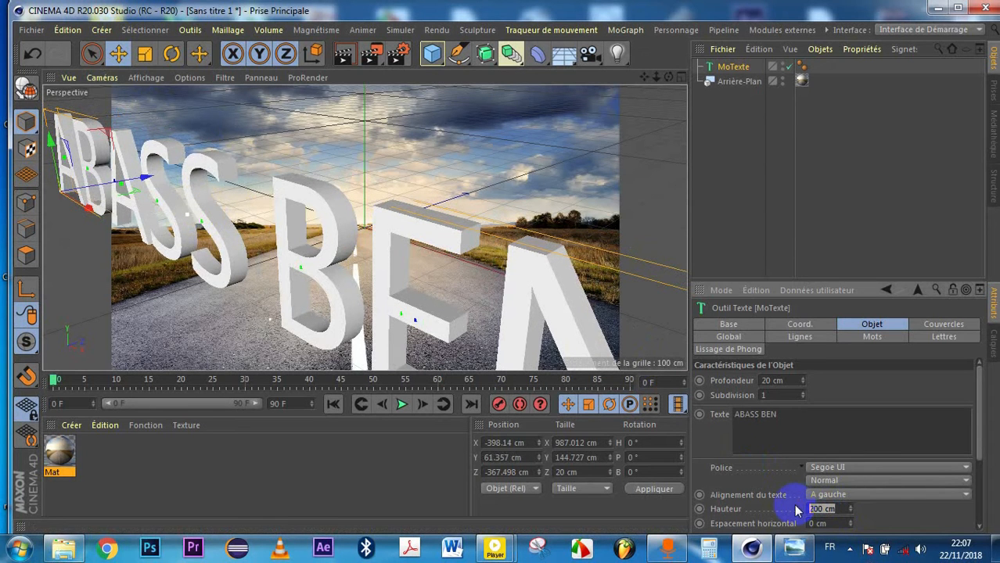
{"action": "type", "text": "120"}
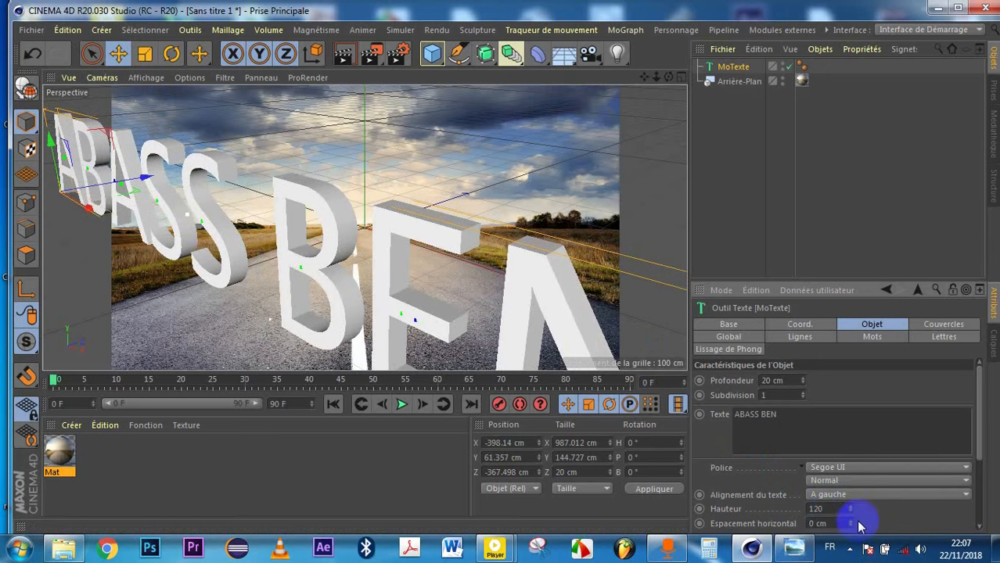
{"action": "key", "text": "Return"}
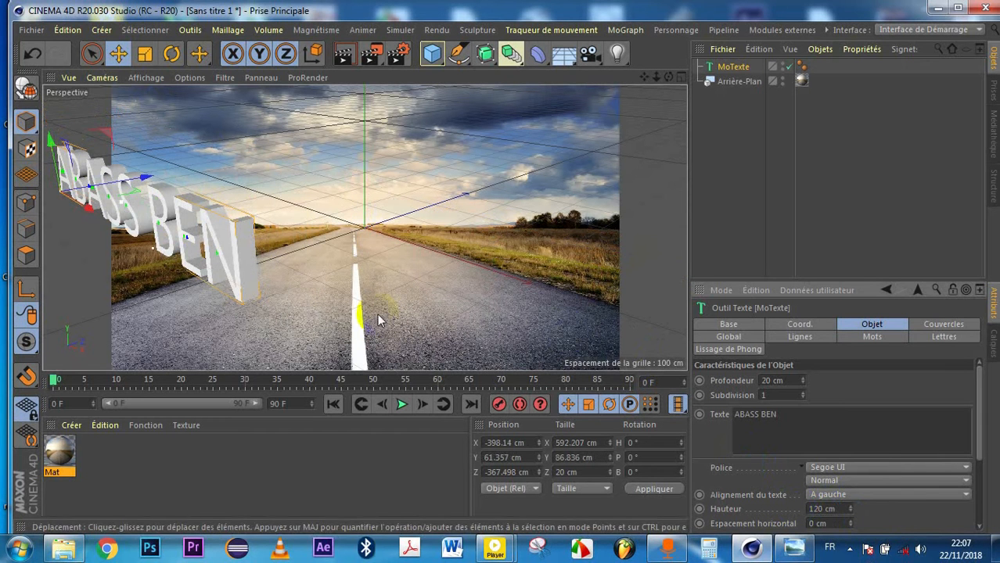
{"action": "left_click_drag", "start_coordinate": [250, 276], "coordinate": [406, 298]}
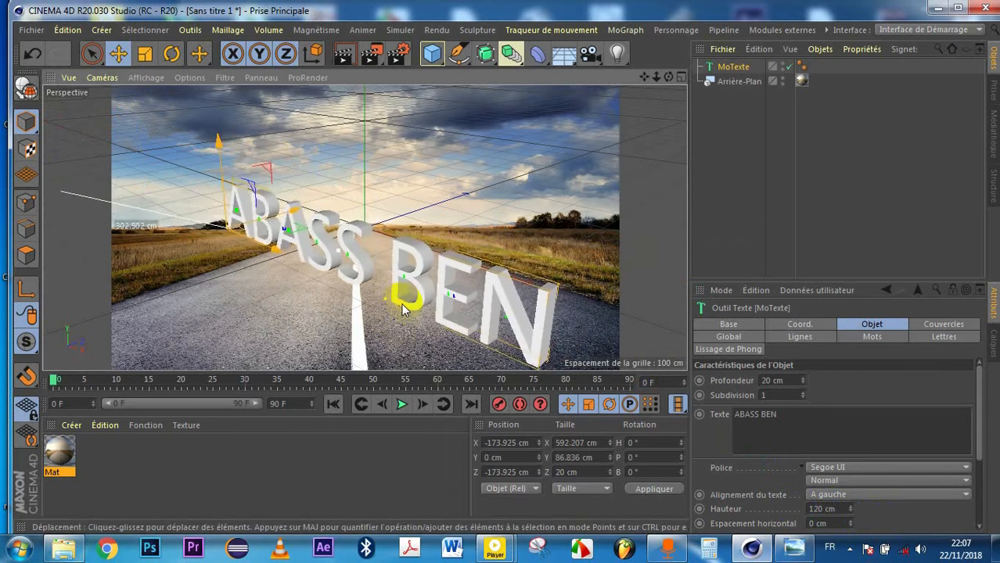
Rotate the text to face the camera, at about H 40.2°, P -16.9° and B 1.2°.
{"action": "left_click", "coordinate": [172, 54]}
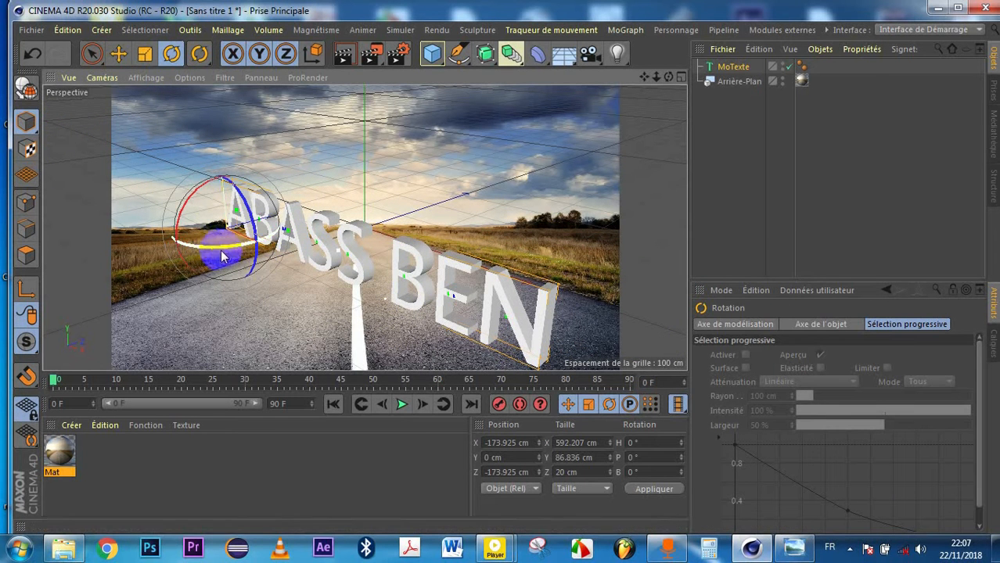
{"action": "left_click_drag", "start_coordinate": [212, 252], "coordinate": [288, 266]}
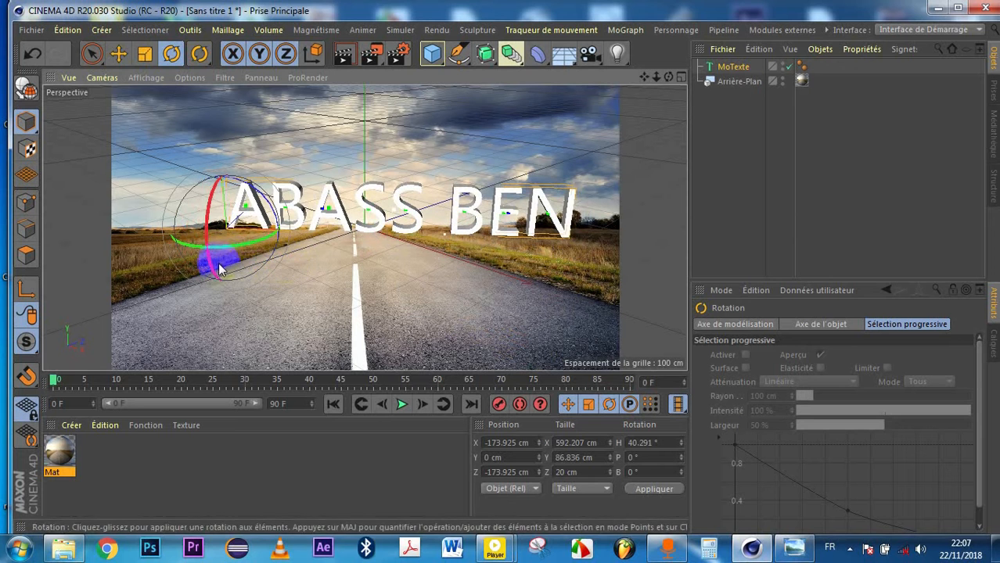
{"action": "left_click_drag", "start_coordinate": [213, 271], "coordinate": [211, 253]}
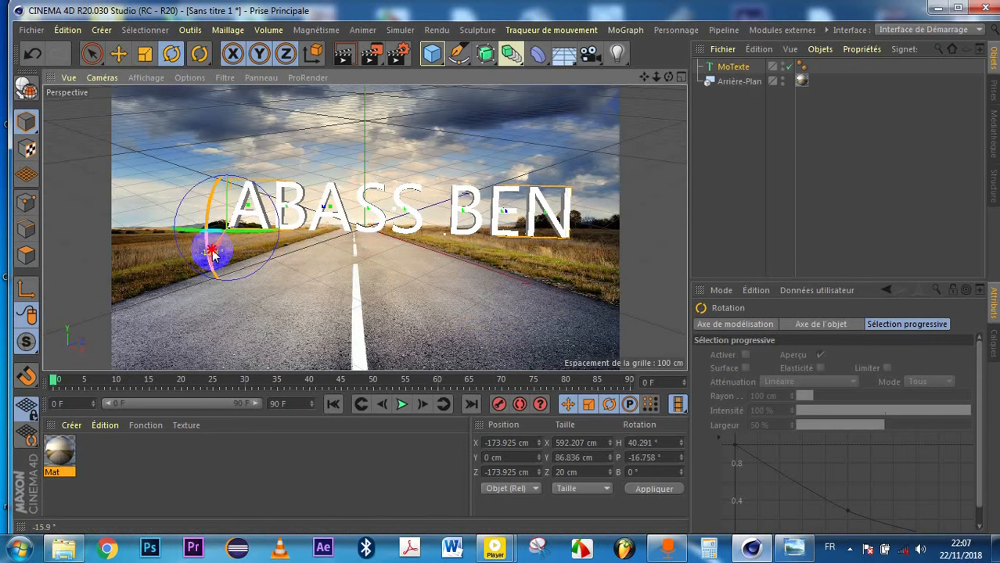
{"action": "left_click_drag", "start_coordinate": [380, 224], "coordinate": [346, 212]}
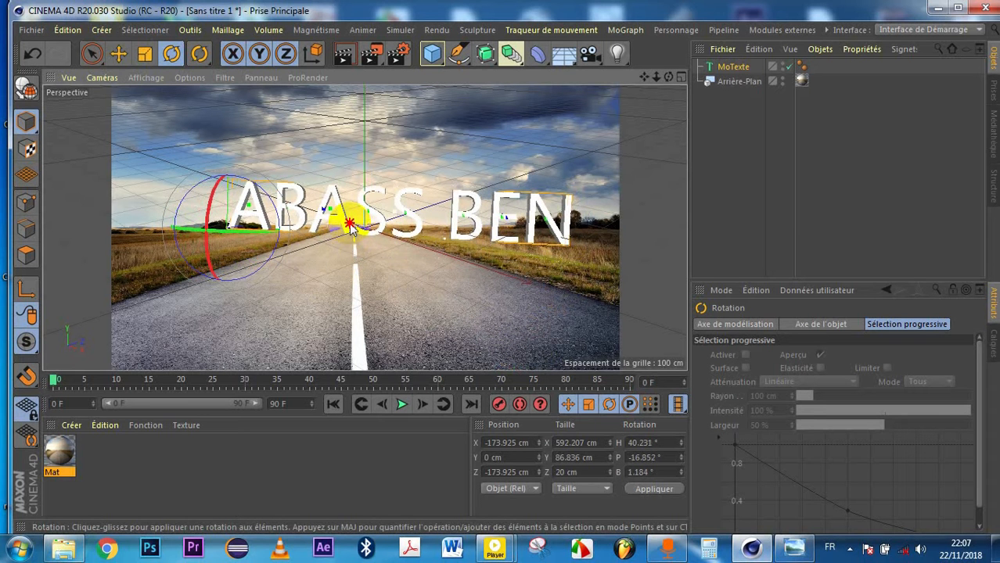
Move the text down onto the road at about X -184, Y -155, Z -261 cm and level it with a bank of about -1.9°.
{"action": "left_click", "coordinate": [118, 53]}
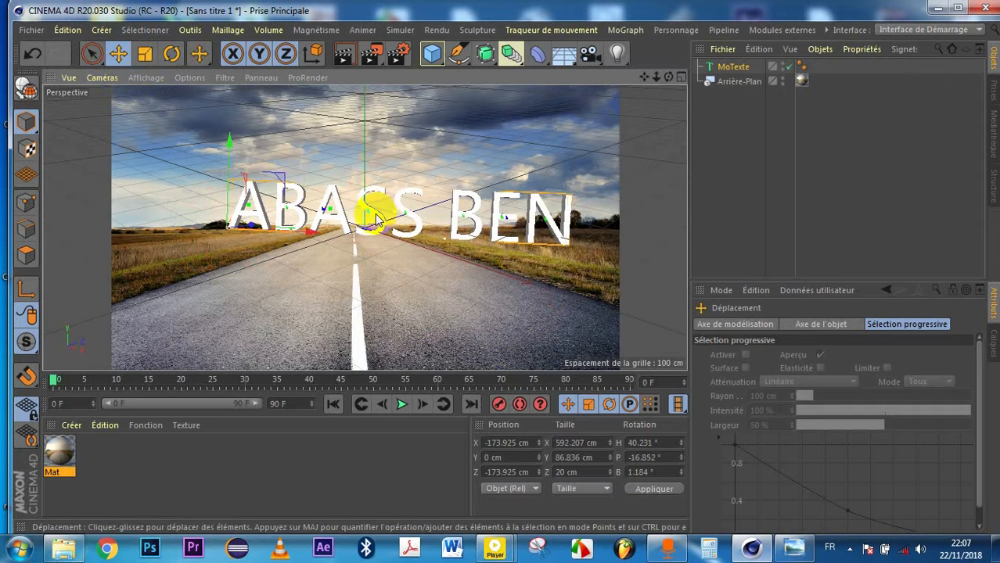
{"action": "left_click_drag", "start_coordinate": [376, 220], "coordinate": [337, 309]}
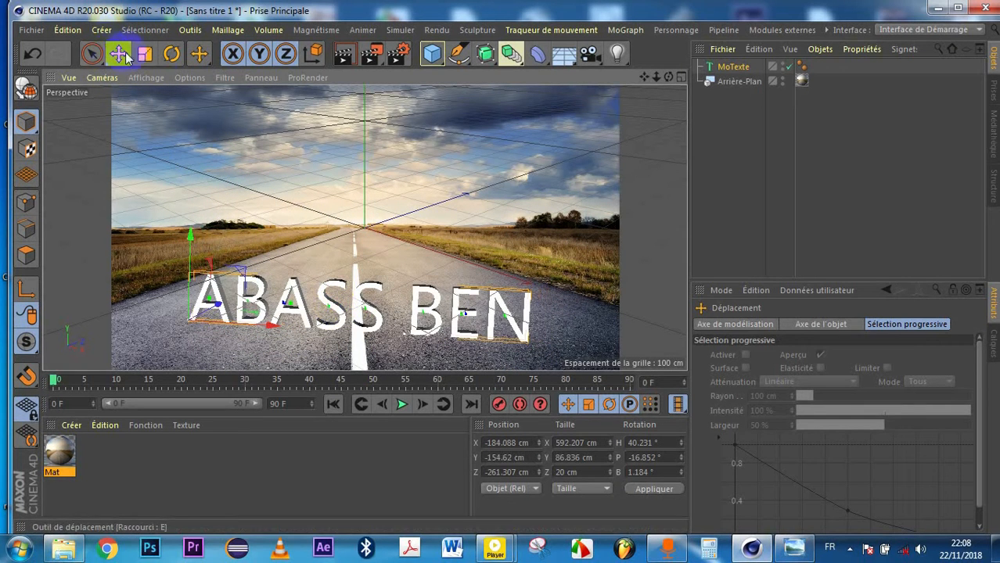
{"action": "left_click", "coordinate": [171, 52]}
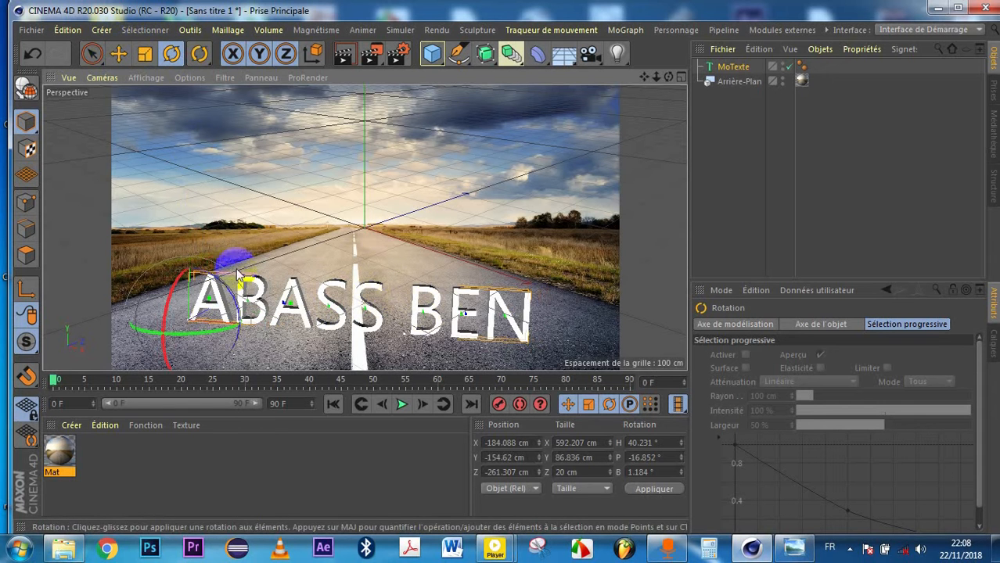
{"action": "left_click_drag", "start_coordinate": [371, 303], "coordinate": [369, 290]}
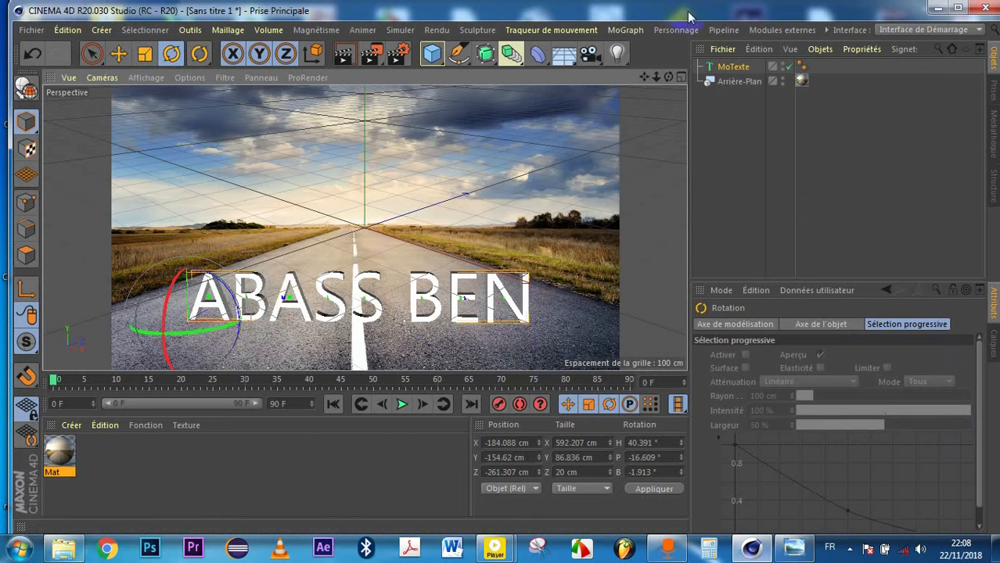
Scale the MoTexte object to about 1.04 in X, 1.2 in Y and 2.62 in Z.
{"action": "left_click", "coordinate": [733, 68]}
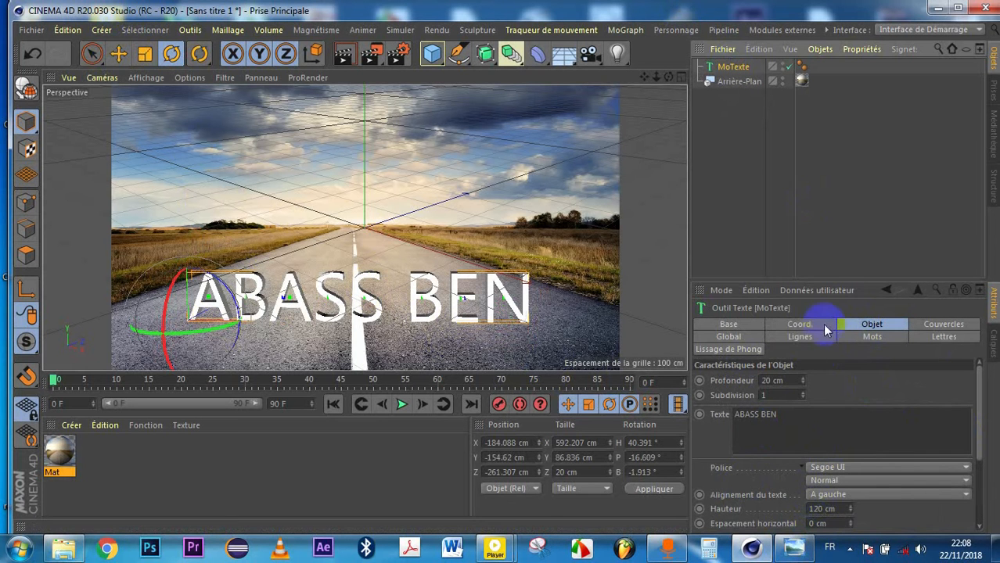
{"action": "left_click", "coordinate": [809, 321]}
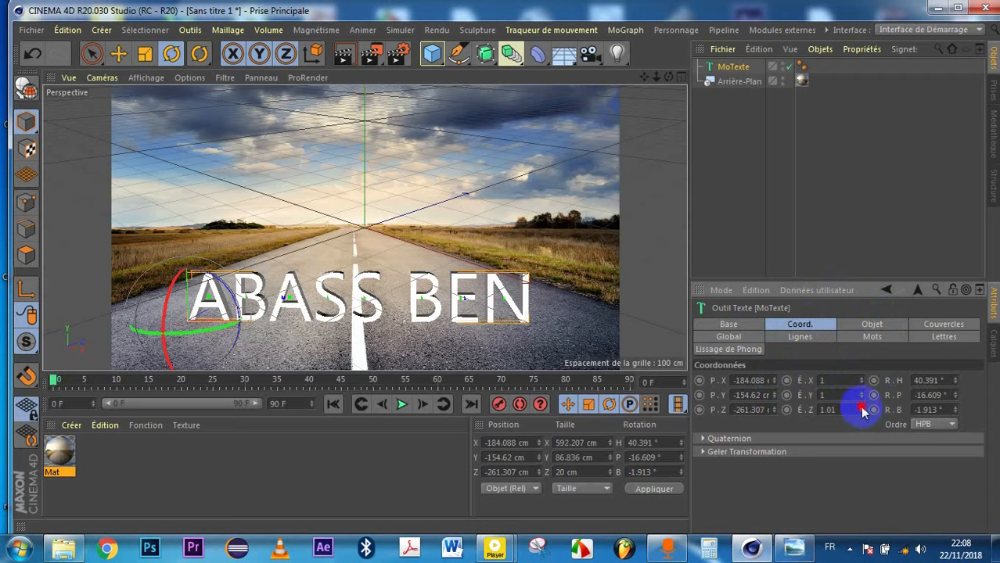
{"action": "left_click_drag", "start_coordinate": [861, 408], "coordinate": [860, 408]}
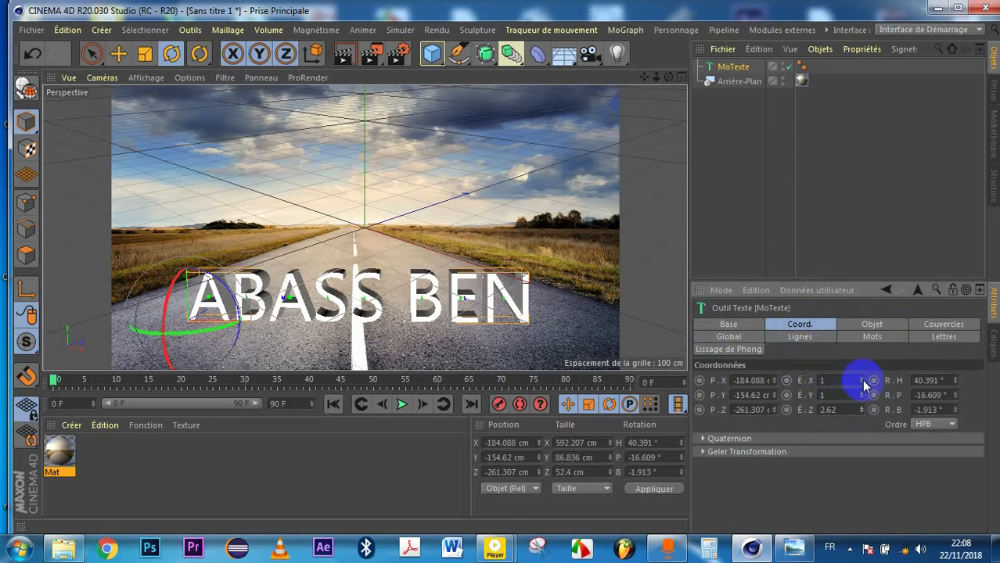
{"action": "left_click_drag", "start_coordinate": [864, 385], "coordinate": [862, 395]}
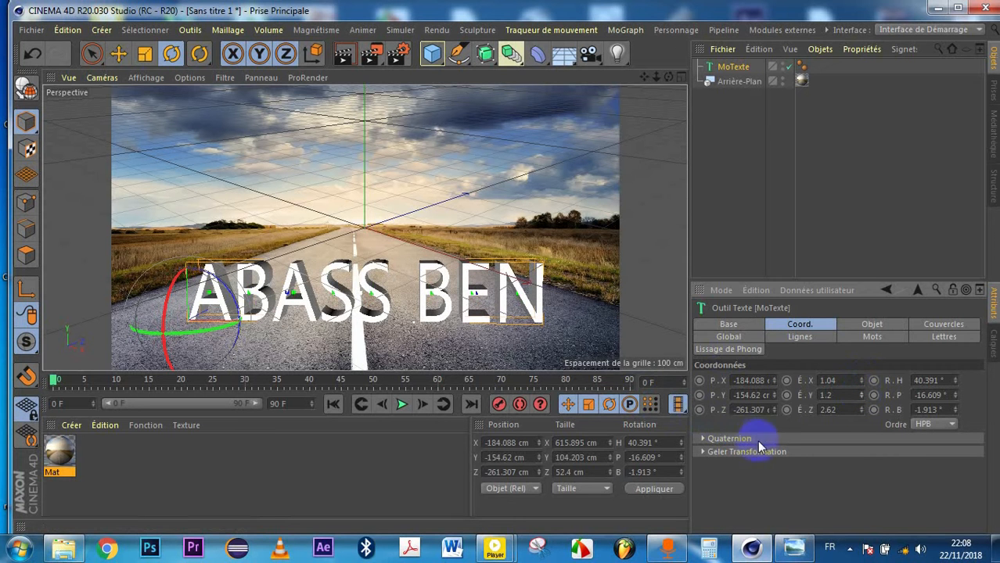
Change the text's font to Stencil Std.
{"action": "left_click", "coordinate": [866, 327]}
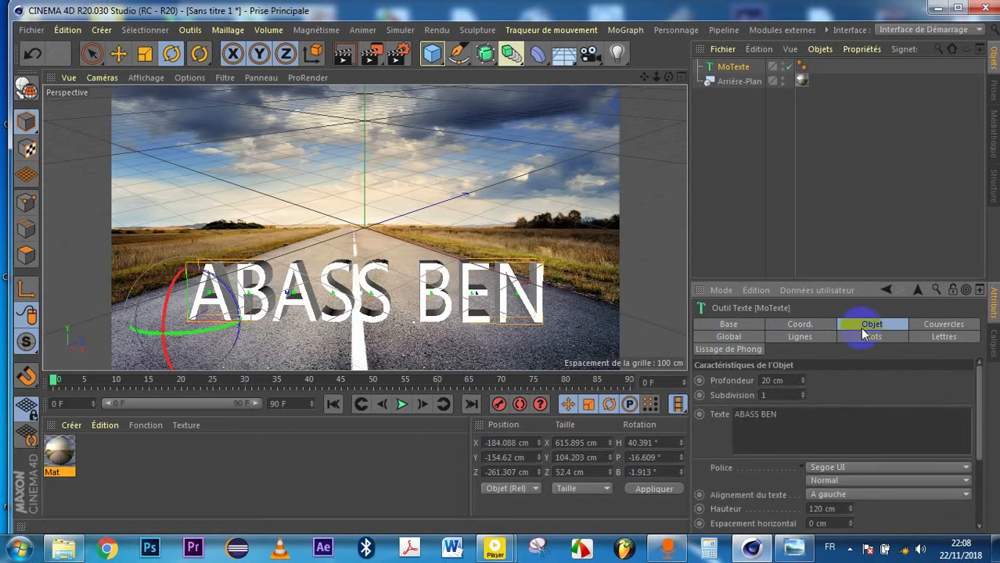
{"action": "left_click", "coordinate": [967, 467]}
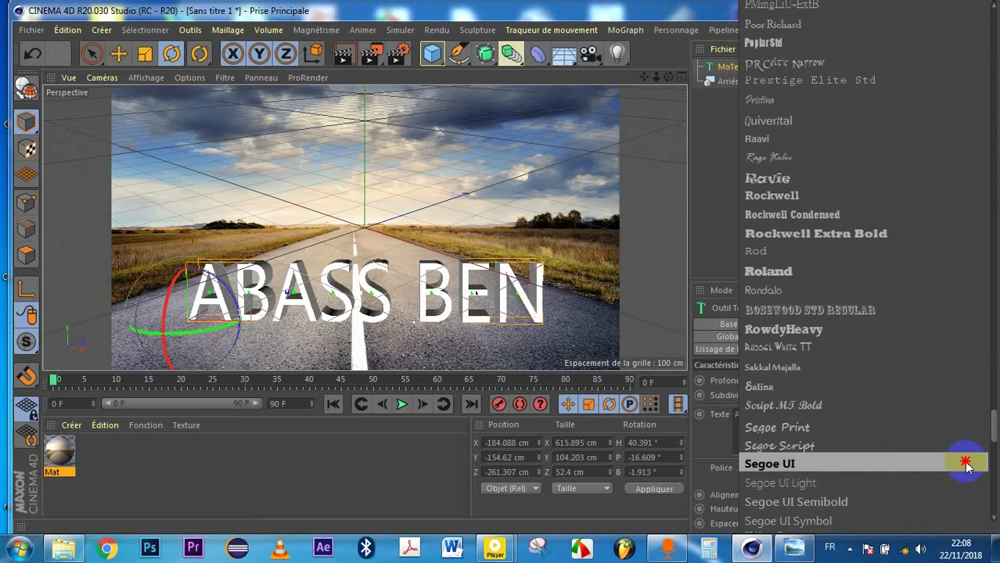
{"action": "left_click", "coordinate": [966, 464]}
{"action": "left_click", "coordinate": [967, 469]}
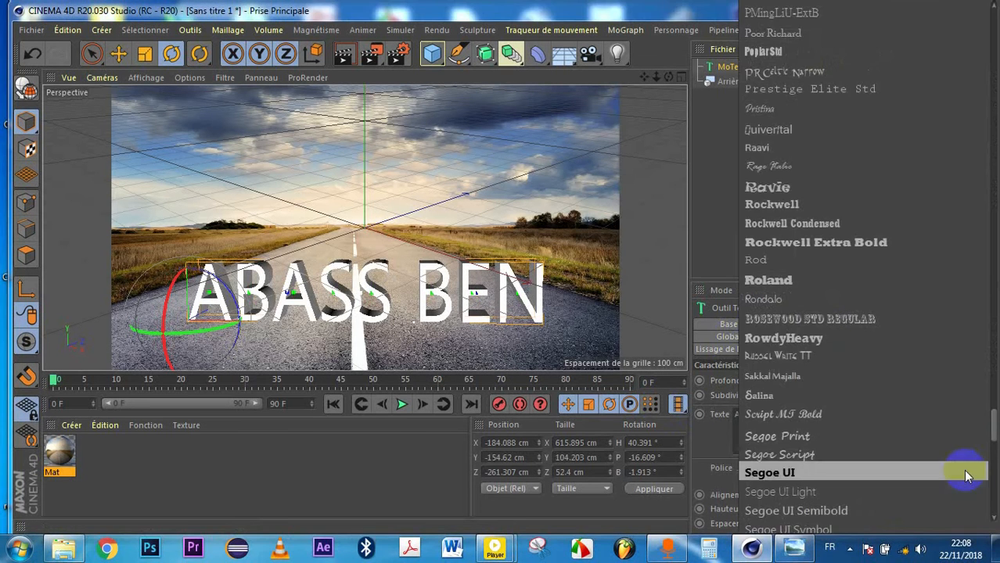
{"action": "left_click_drag", "start_coordinate": [993, 442], "coordinate": [989, 468]}
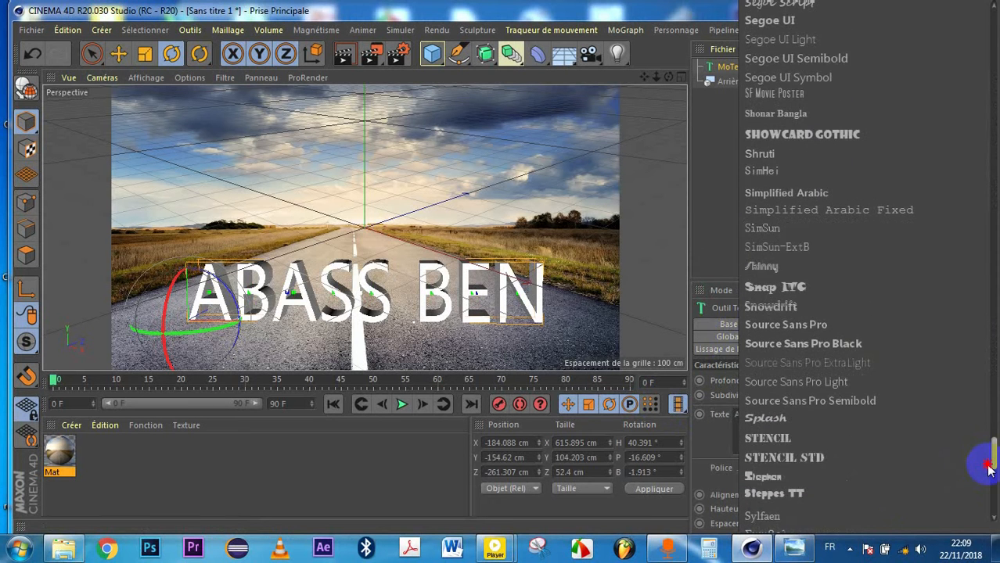
{"action": "left_click", "coordinate": [784, 458]}
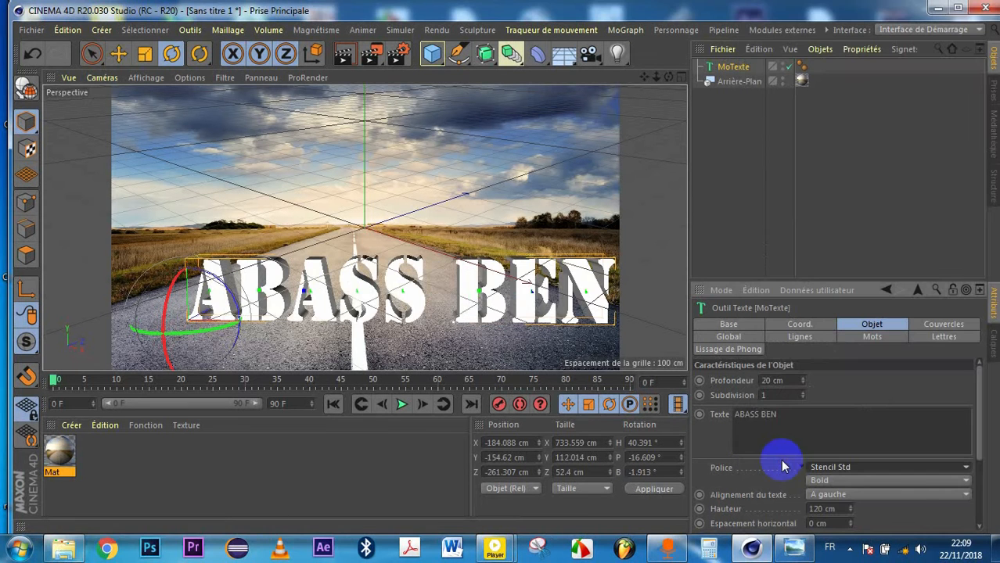
Tilt the text to a bank of about -1° and move it to about X -227, Y -185, Z -320 cm.
{"action": "left_click", "coordinate": [470, 313]}
{"action": "left_click_drag", "start_coordinate": [471, 313], "coordinate": [449, 321]}
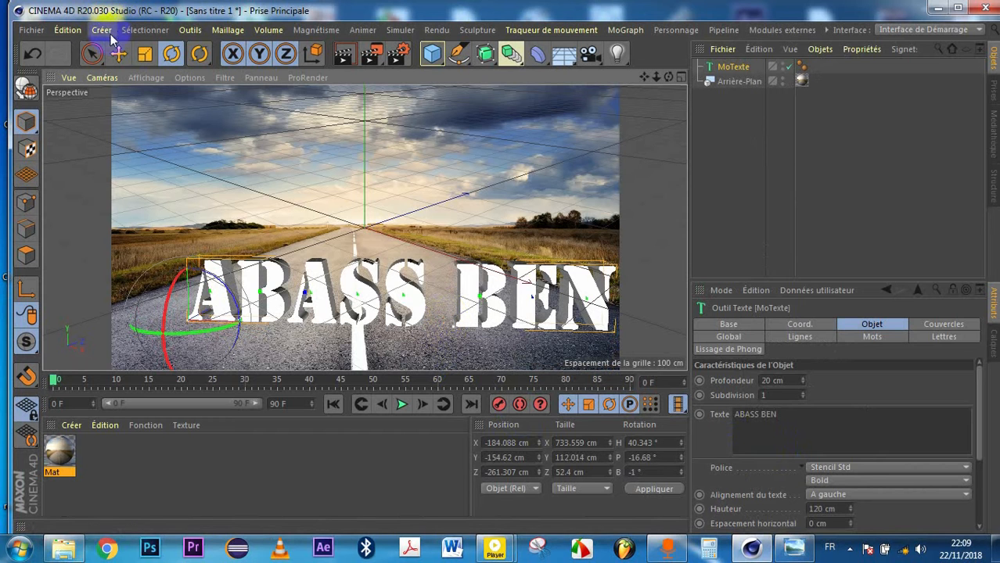
{"action": "left_click", "coordinate": [118, 53]}
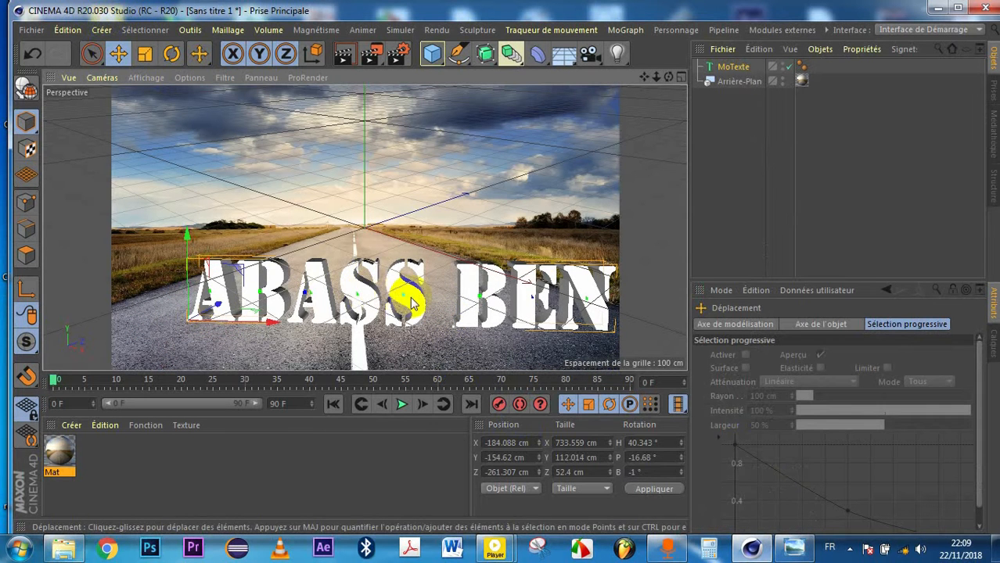
{"action": "left_click_drag", "start_coordinate": [410, 302], "coordinate": [372, 321]}
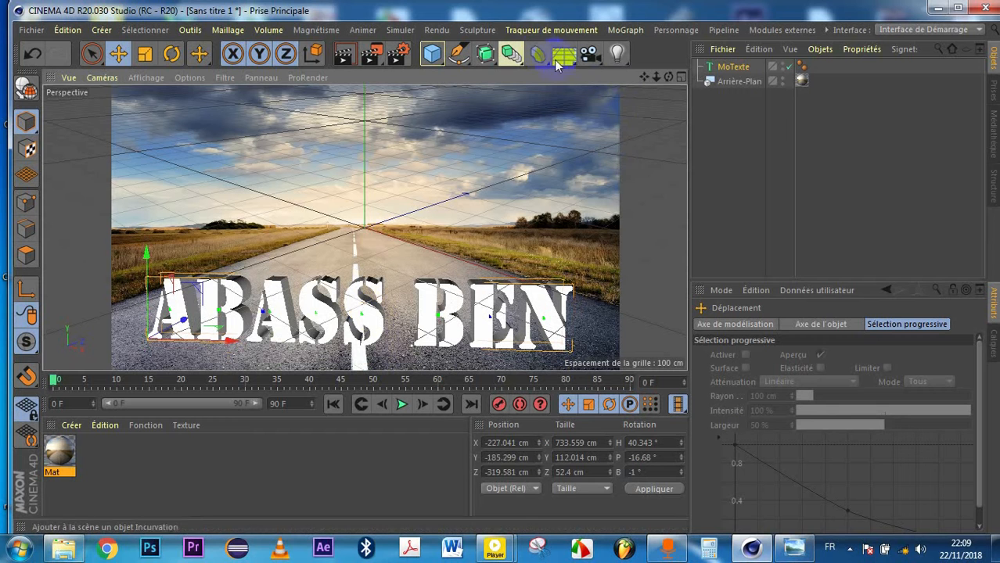
Add a Sol floor object and rotate it to about H 45.3°, P -18.9°, B 0.6° to match the background's horizon.
{"action": "left_click", "coordinate": [575, 68]}
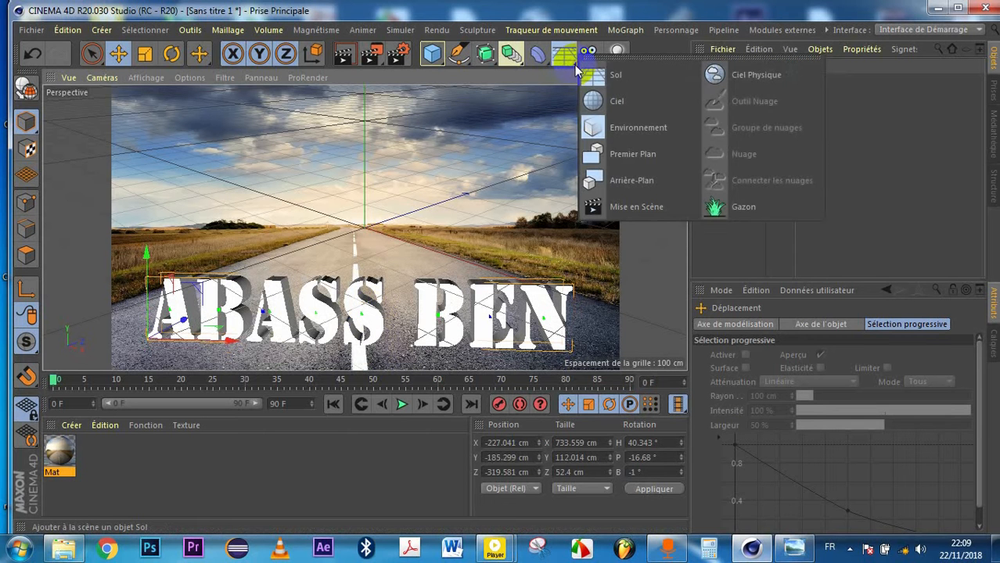
{"action": "left_click", "coordinate": [626, 76]}
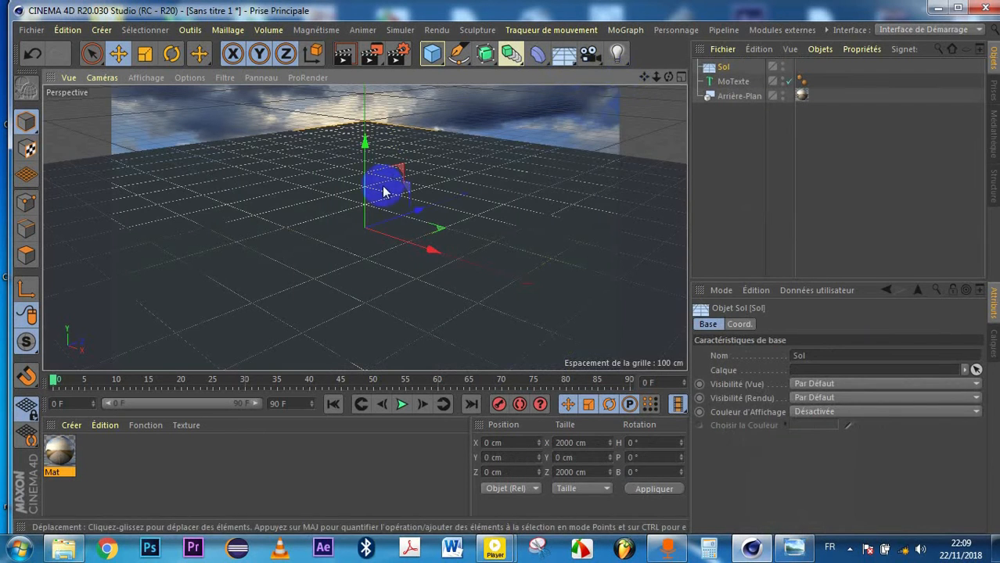
{"action": "left_click", "coordinate": [167, 57]}
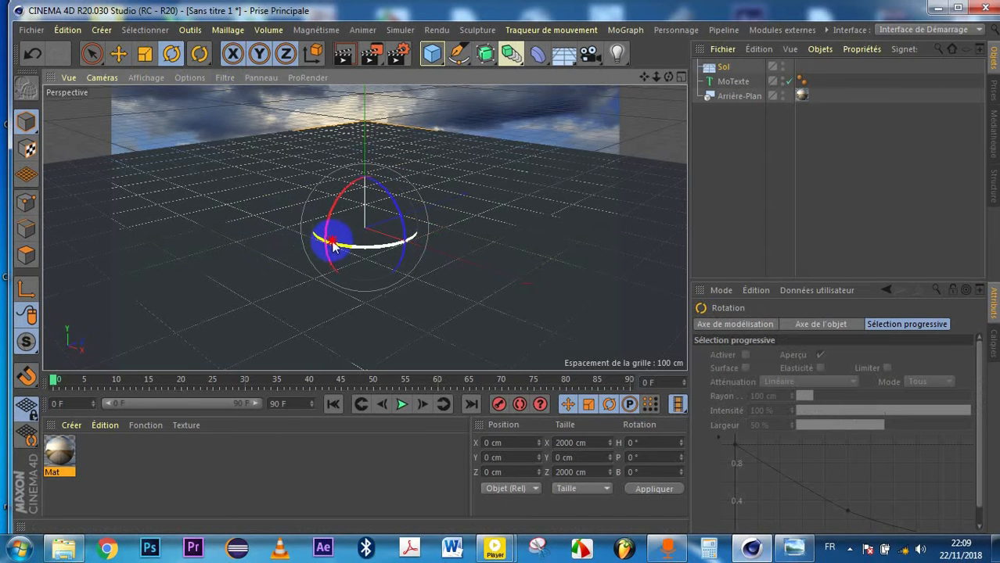
{"action": "left_click_drag", "start_coordinate": [333, 246], "coordinate": [374, 250]}
{"action": "left_click", "coordinate": [118, 53]}
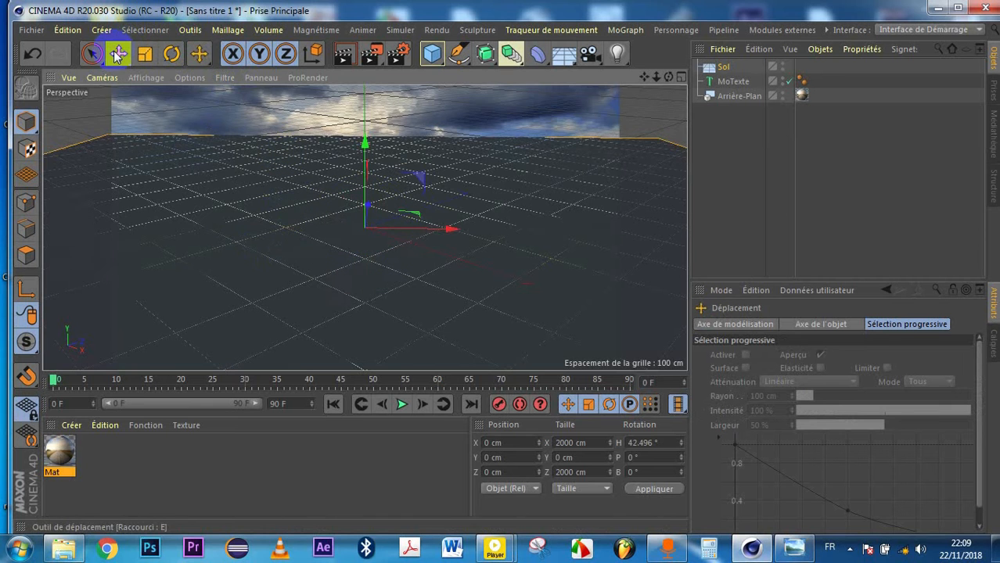
{"action": "left_click", "coordinate": [172, 53]}
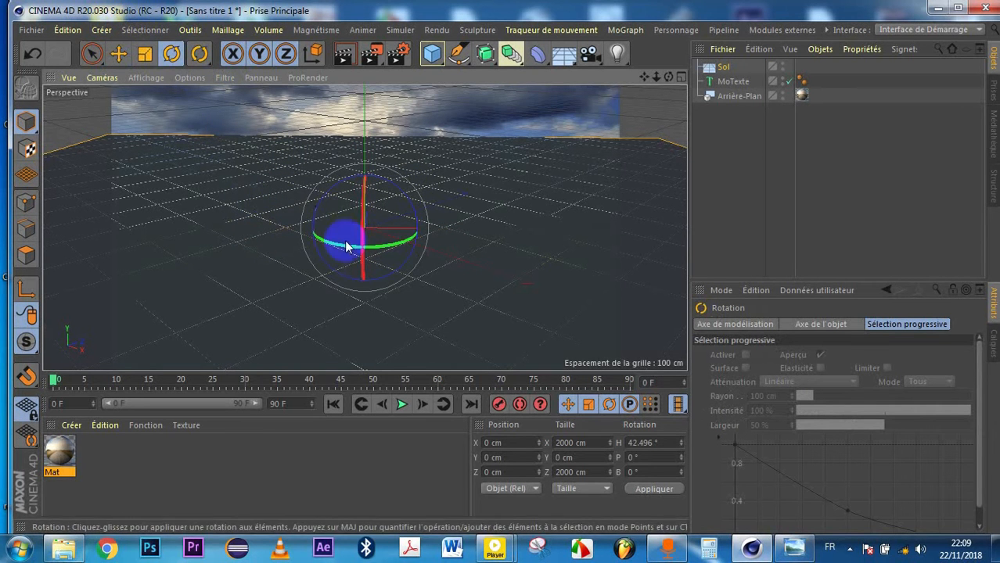
{"action": "left_click_drag", "start_coordinate": [361, 246], "coordinate": [376, 228]}
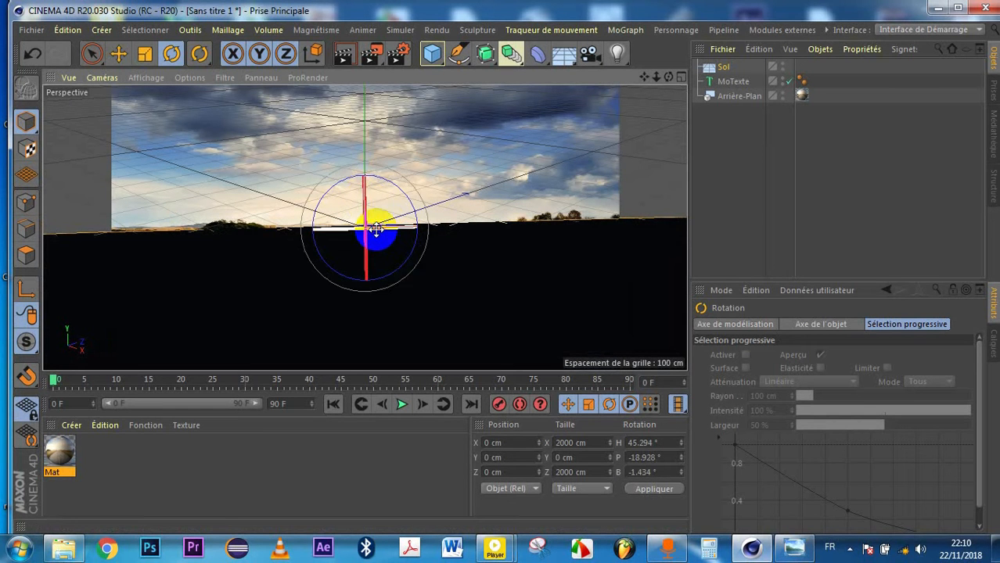
{"action": "left_click_drag", "start_coordinate": [450, 230], "coordinate": [450, 238]}
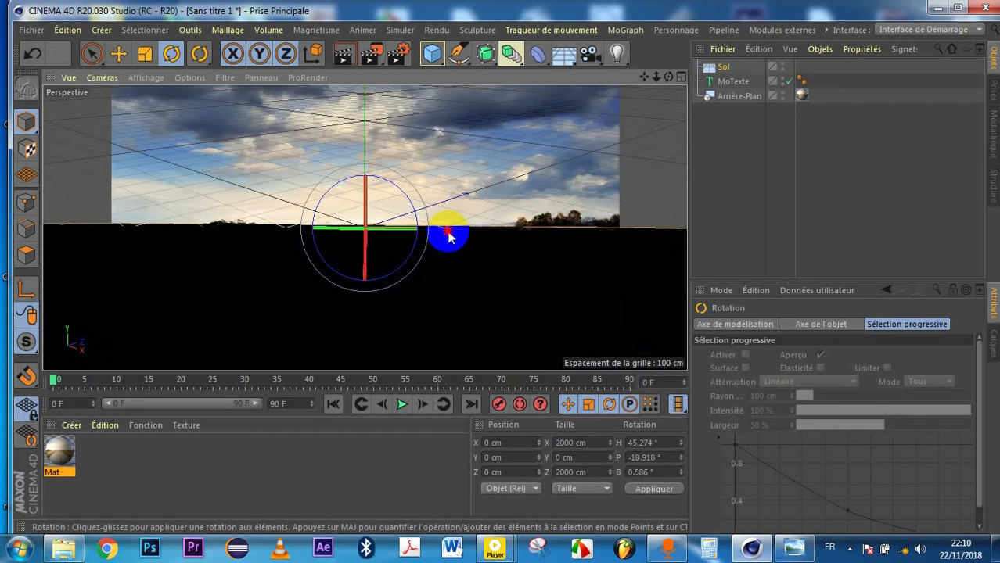
Move the floor down beneath the text to about X 52, Y -179, Z -37 cm and render a preview of the view.
{"action": "left_click", "coordinate": [117, 53]}
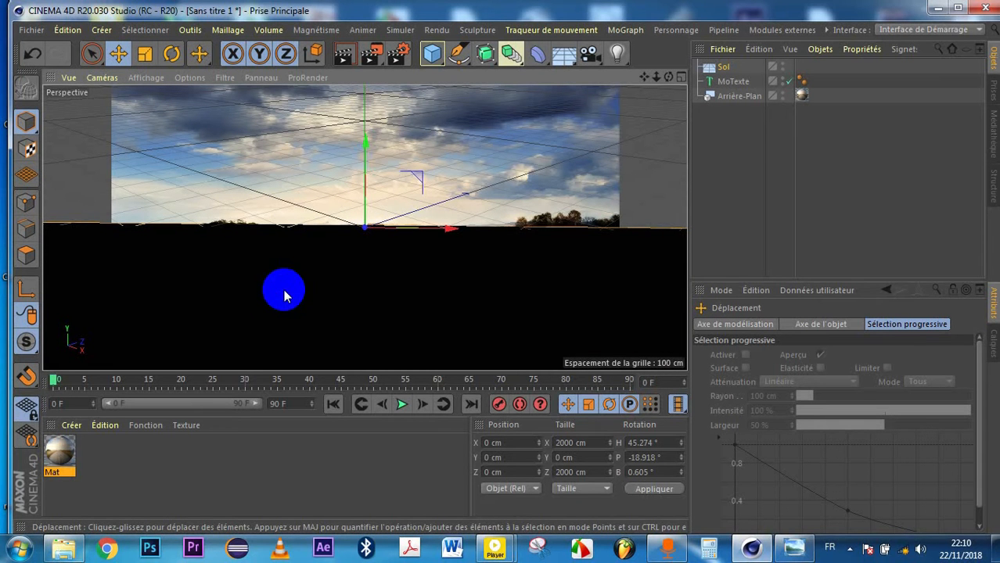
{"action": "left_click_drag", "start_coordinate": [284, 295], "coordinate": [500, 267]}
{"action": "left_click_drag", "start_coordinate": [323, 284], "coordinate": [319, 282]}
{"action": "left_click_drag", "start_coordinate": [501, 266], "coordinate": [501, 266]}
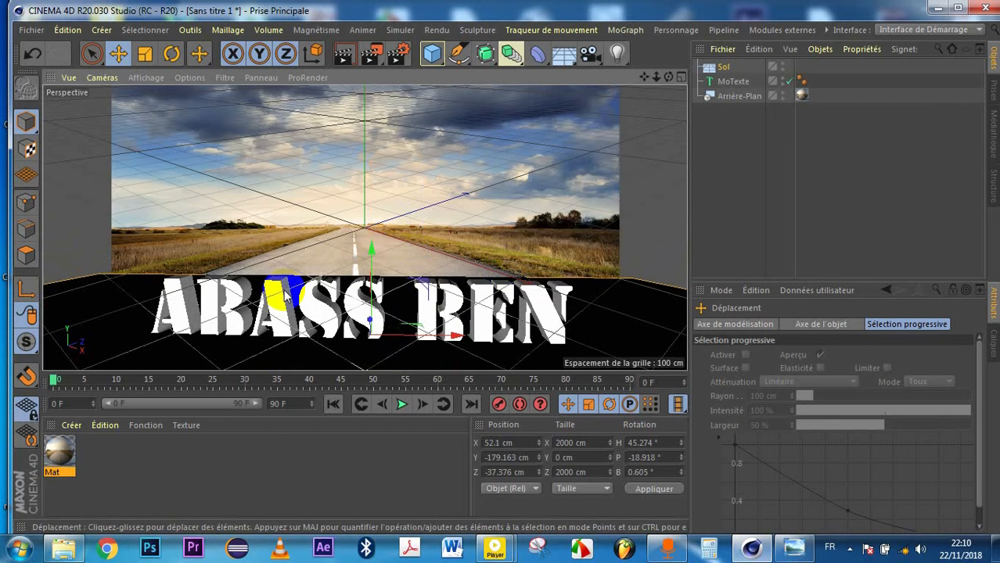
{"action": "left_click", "coordinate": [595, 264]}
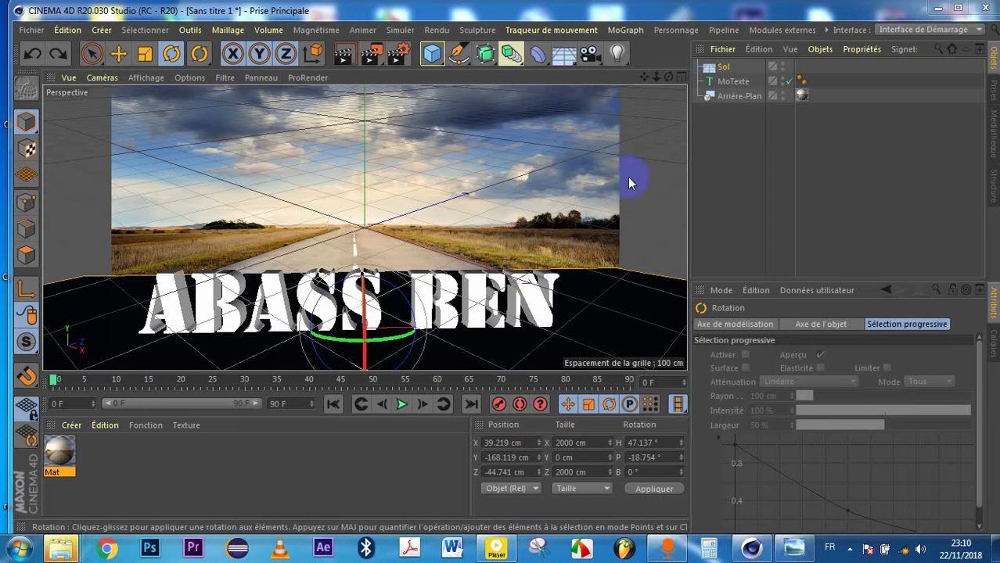
{"action": "left_click", "coordinate": [650, 203]}
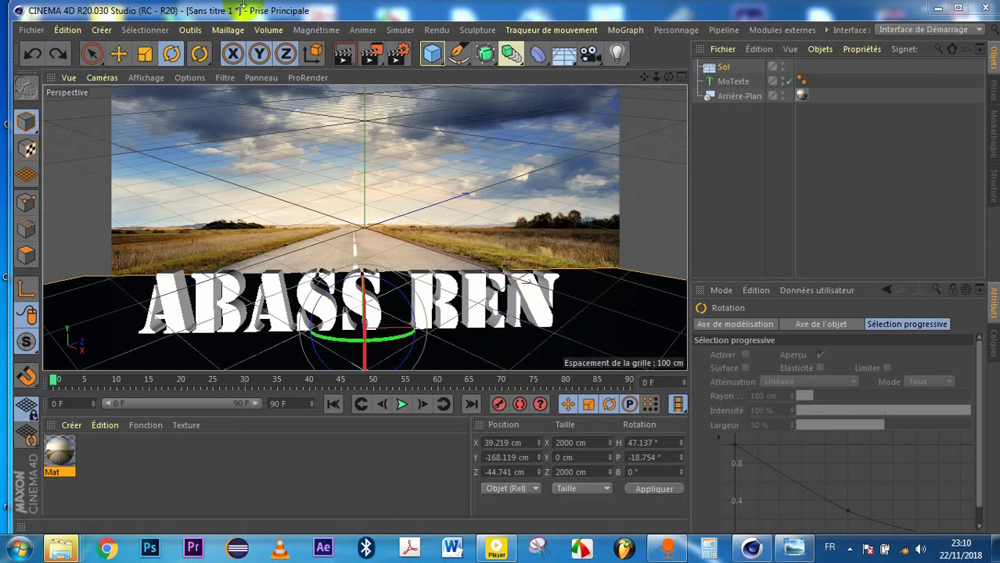
{"action": "left_click", "coordinate": [339, 52]}
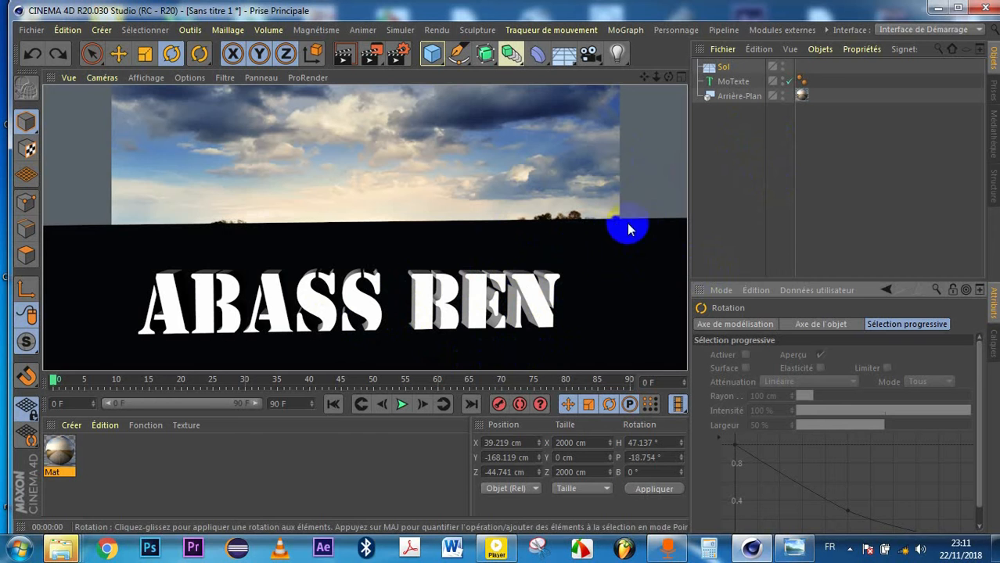
{"action": "left_click", "coordinate": [800, 95]}
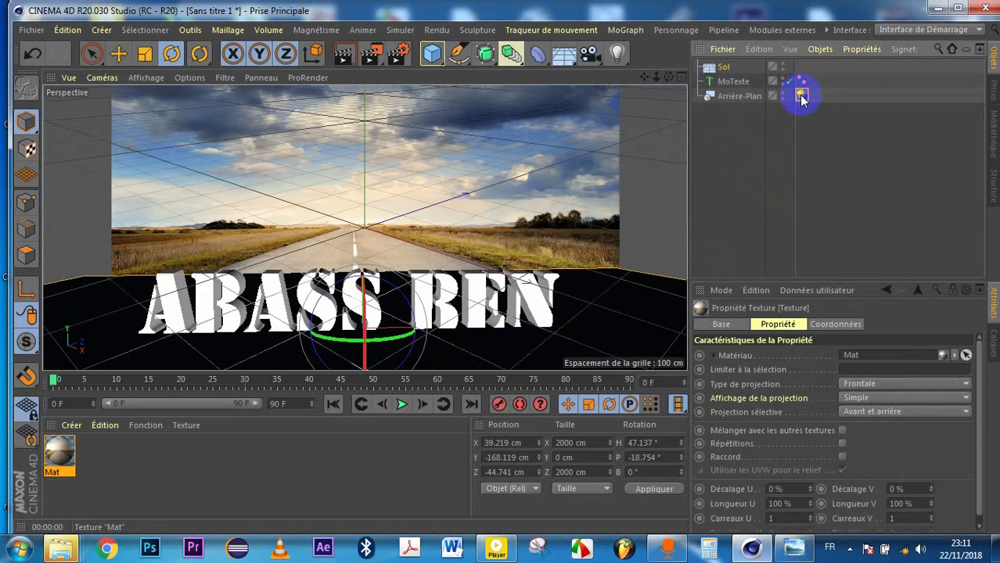
{"action": "left_click", "coordinate": [802, 97]}
{"action": "left_click_drag", "start_coordinate": [801, 96], "coordinate": [796, 69]}
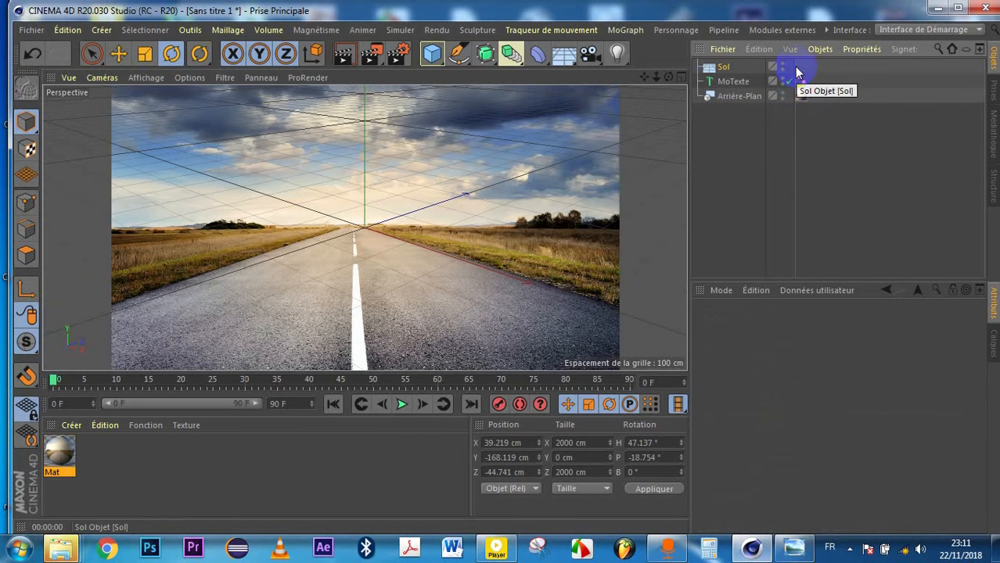
{"action": "left_click_drag", "start_coordinate": [797, 71], "coordinate": [801, 97]}
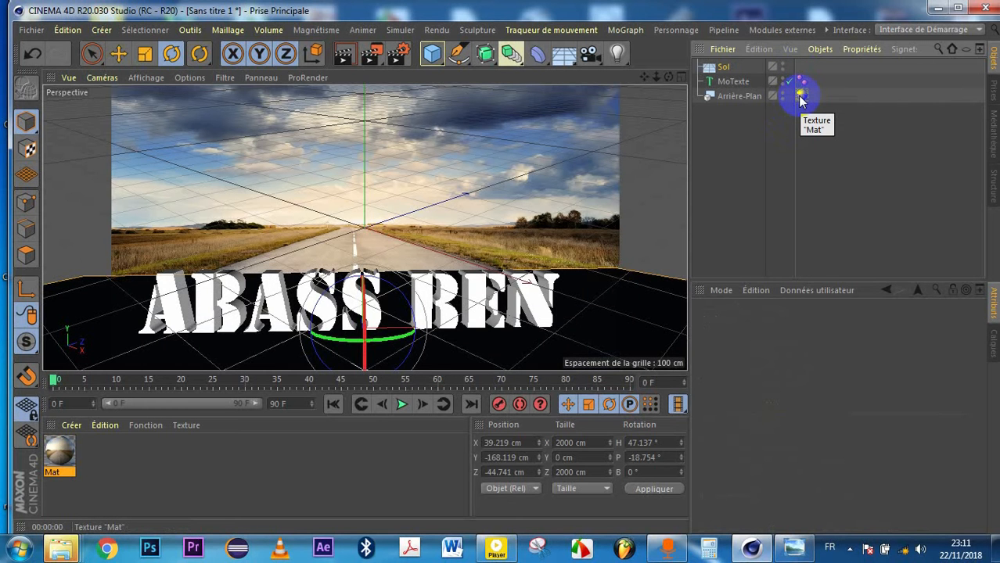
Copy the Arrière-Plan object's Mat texture tag onto the Sol floor and render a preview of the view.
{"action": "left_click", "coordinate": [800, 96]}
{"action": "mouse_move", "coordinate": [800, 99]}
{"action": "left_mouse_down"}
{"action": "mouse_move", "coordinate": [797, 71]}
{"action": "mouse_move", "coordinate": [738, 69]}
{"action": "left_mouse_up"}
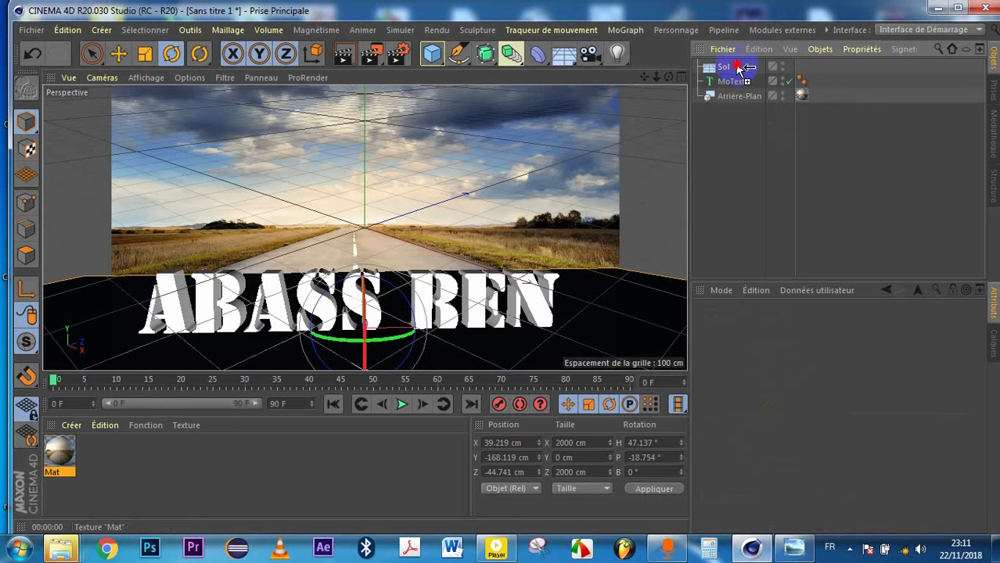
{"action": "left_click_drag", "start_coordinate": [737, 68], "coordinate": [736, 66]}
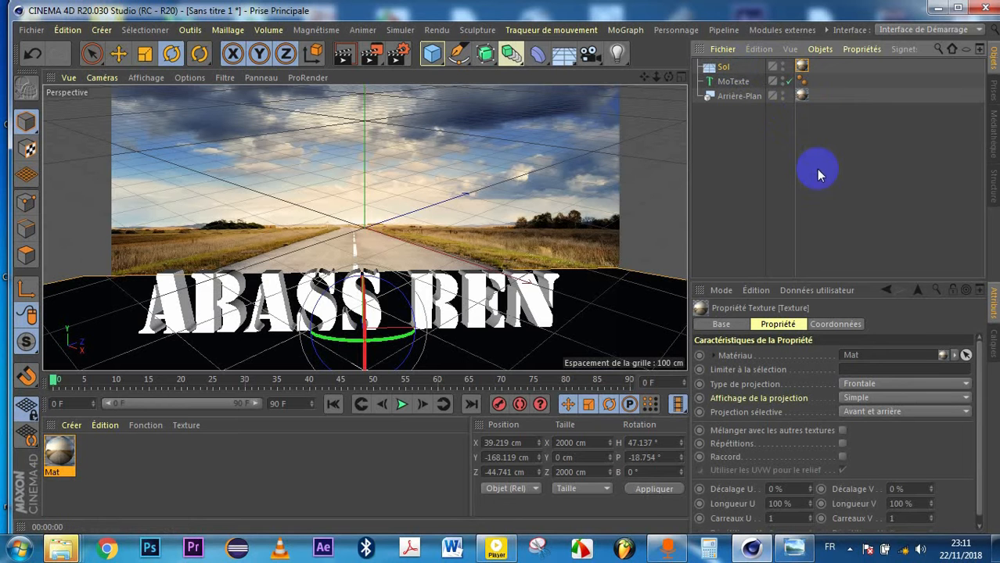
{"action": "left_click", "coordinate": [350, 59]}
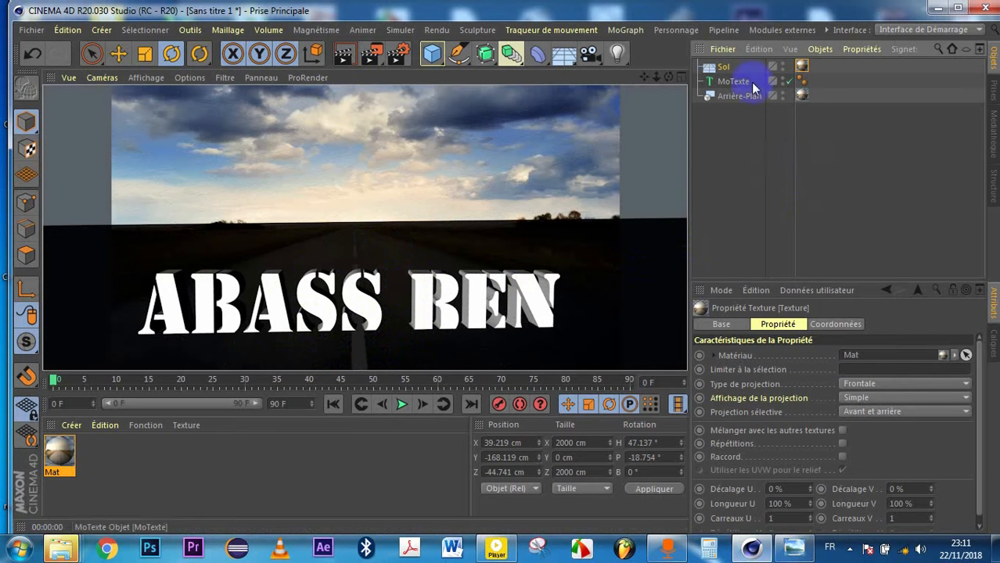
Add a Rendu et composition tag to the Sol floor object.
{"action": "left_click", "coordinate": [731, 70]}
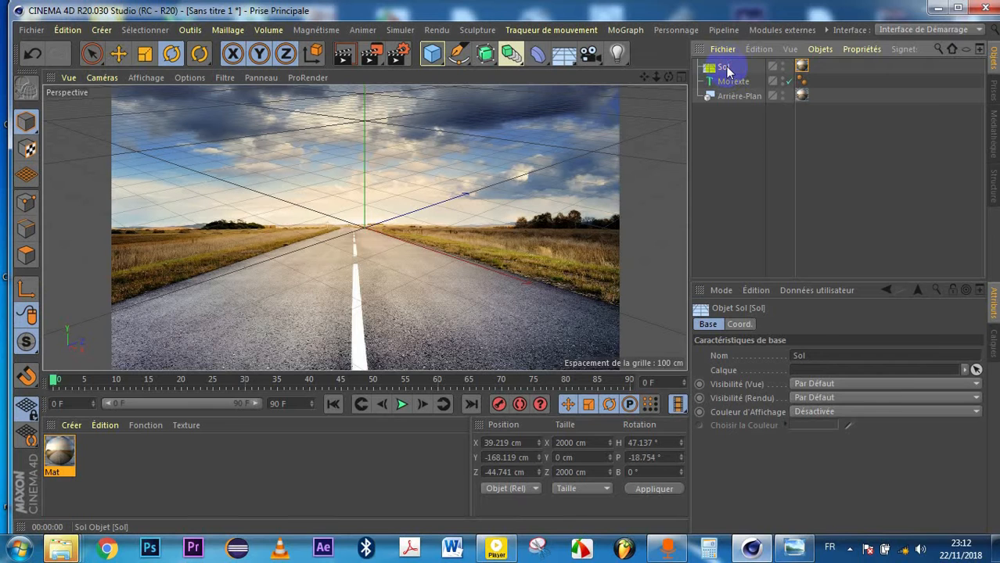
{"action": "right_click", "coordinate": [727, 71]}
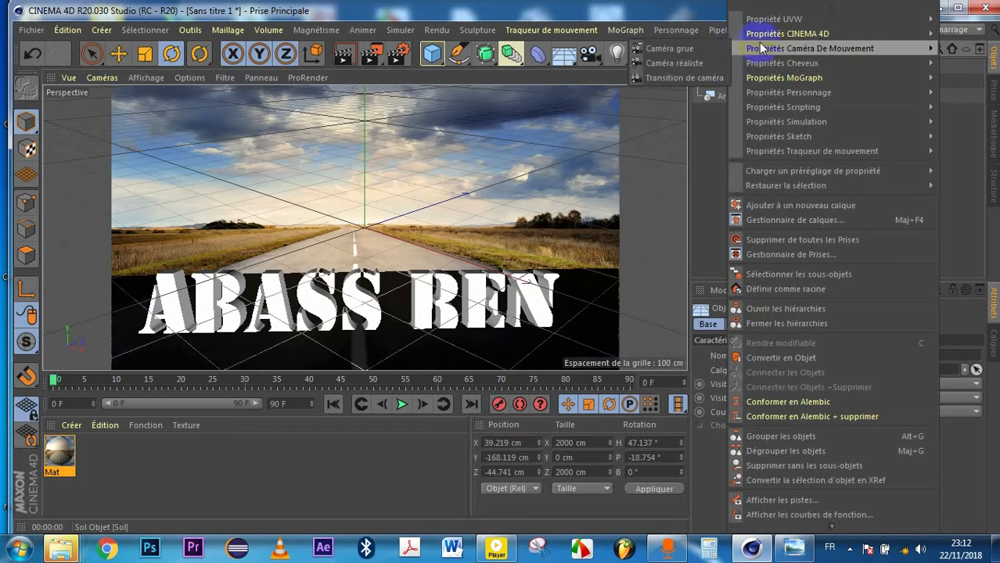
{"action": "mouse_move", "coordinate": [764, 39]}
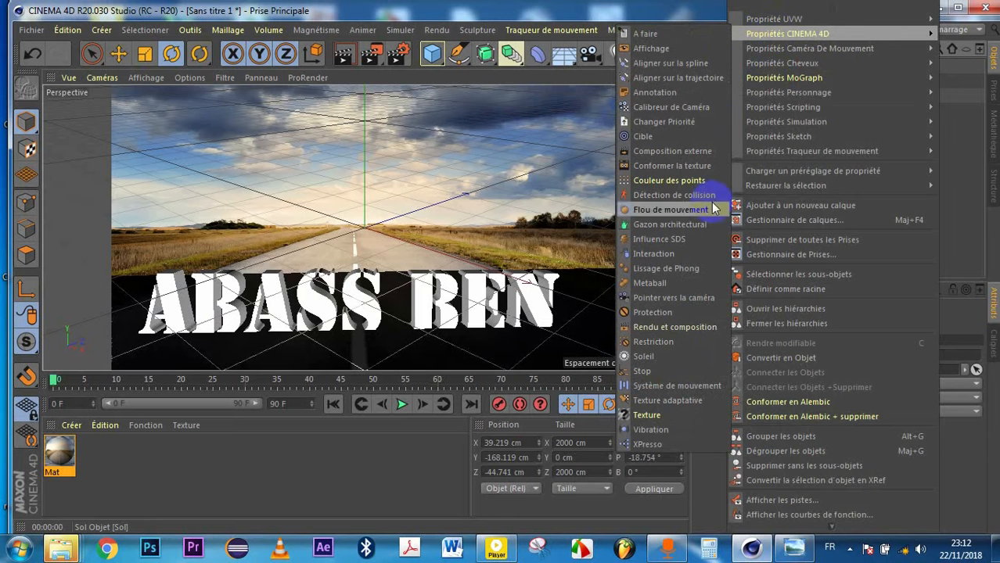
{"action": "left_click", "coordinate": [691, 327]}
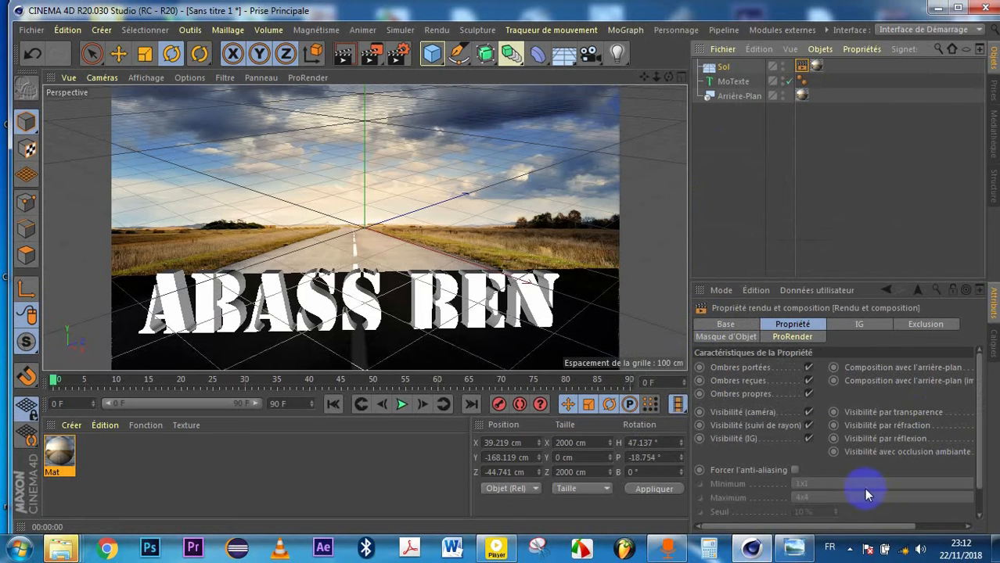
{"action": "left_click_drag", "start_coordinate": [836, 528], "coordinate": [892, 530]}
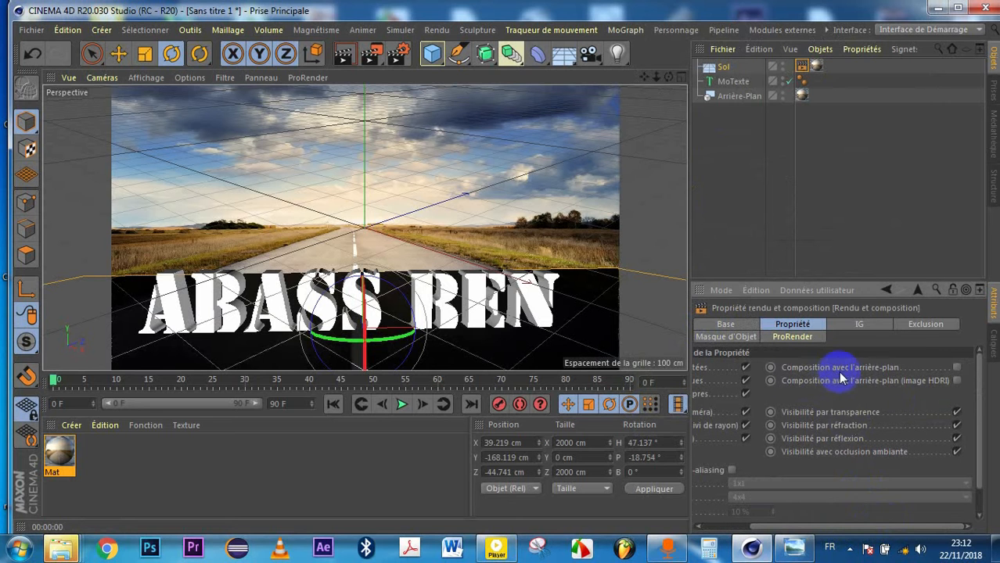
Enable Composition avec l'arrière-plan in the Sol floor's compositing tag and render a preview of the view.
{"action": "left_click", "coordinate": [956, 368]}
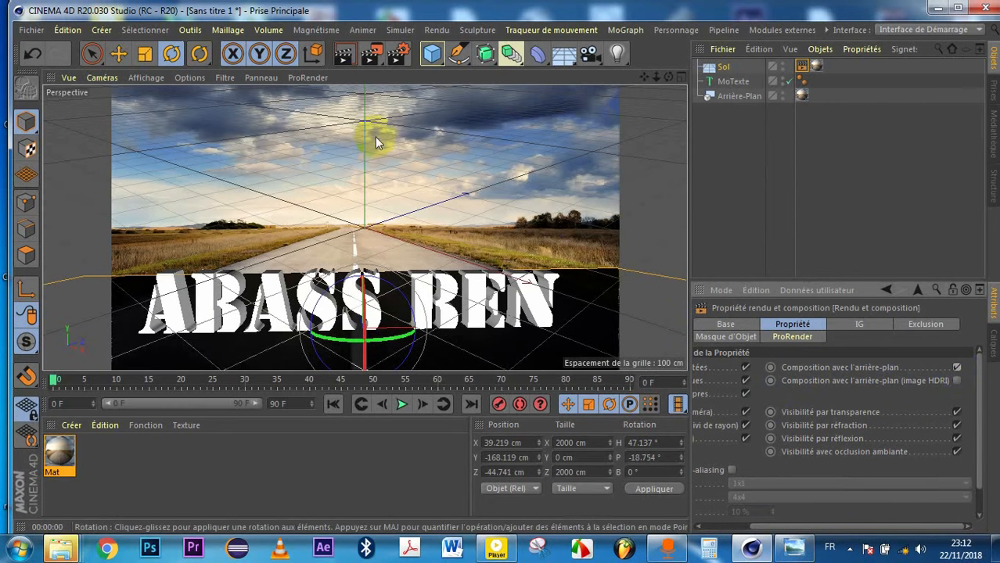
{"action": "left_click", "coordinate": [342, 62]}
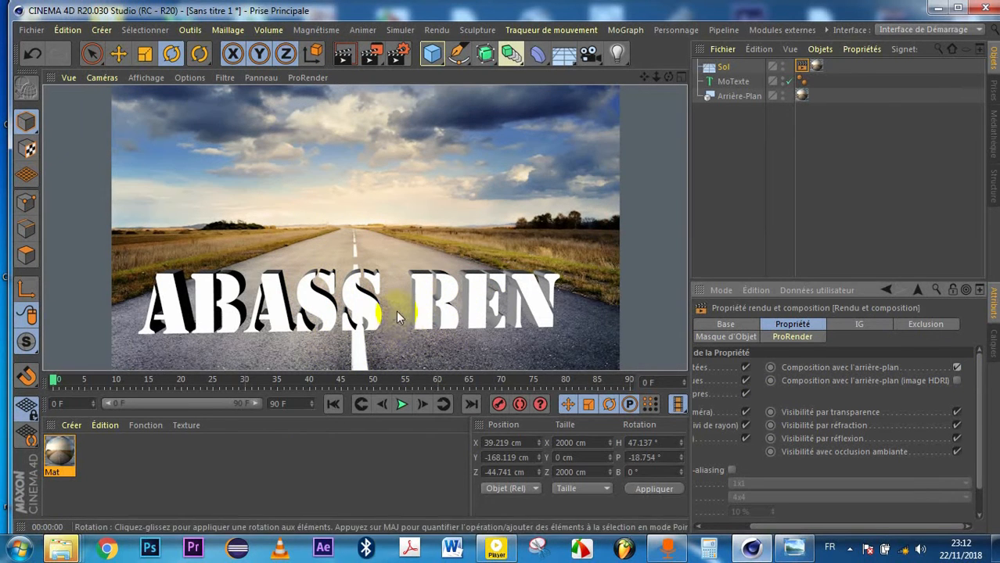
{"action": "left_click", "coordinate": [398, 346]}
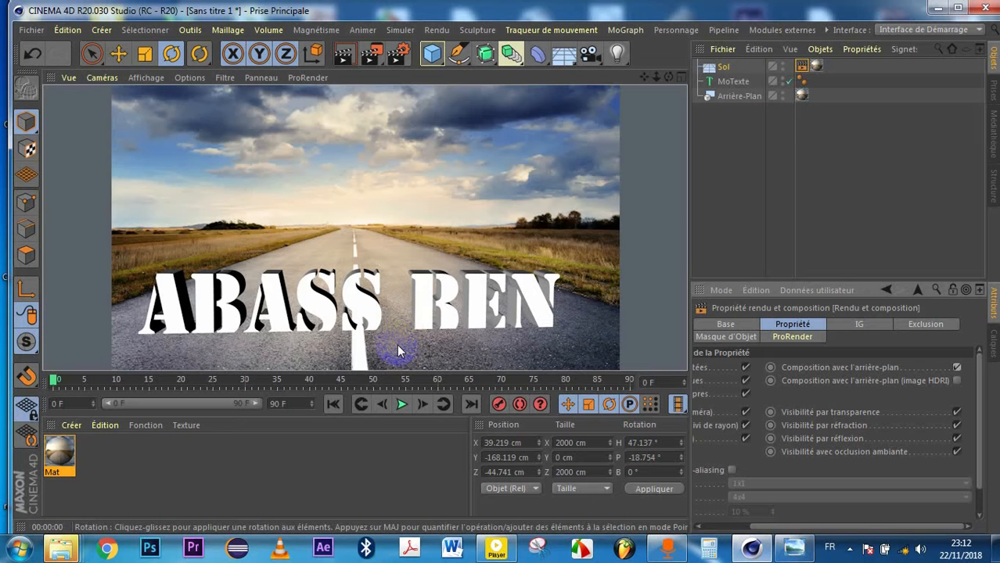
Create a new material alongside the background's Mat material.
{"action": "left_click", "coordinate": [104, 466]}
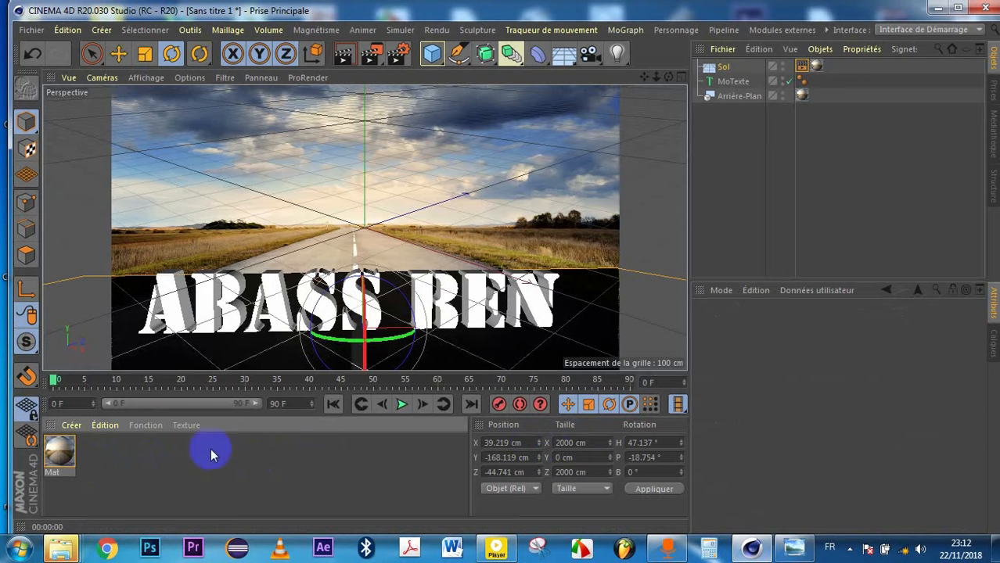
{"action": "double_click", "coordinate": [107, 473]}
{"action": "double_click", "coordinate": [107, 473]}
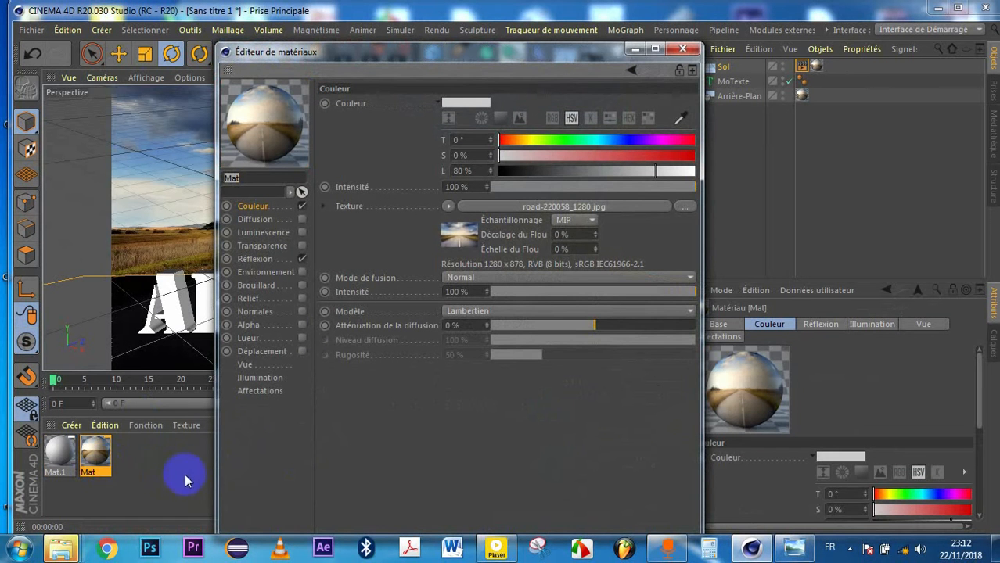
{"action": "left_click", "coordinate": [683, 51]}
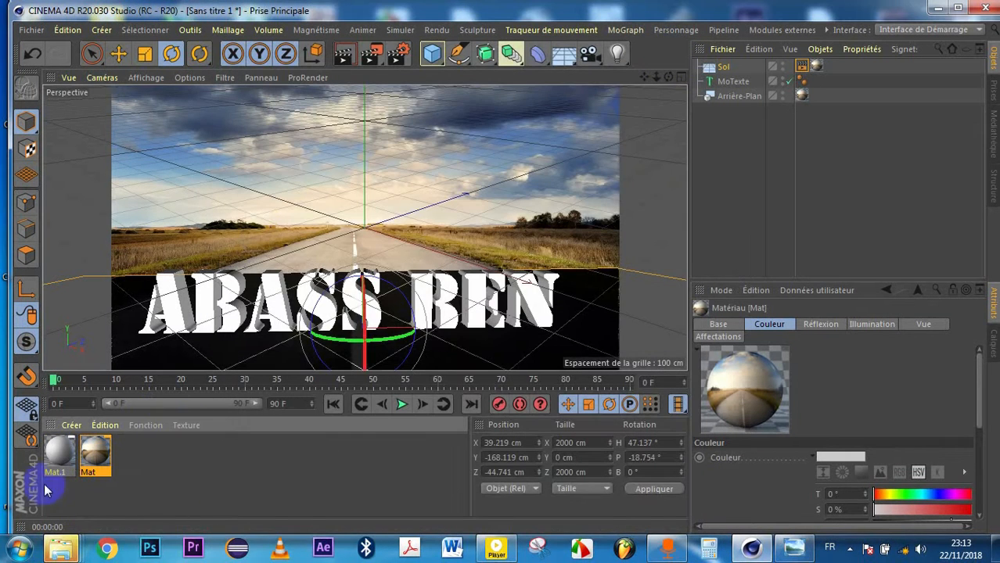
Load the ChanLum effect as the colour texture of the new Mat.1 material.
{"action": "double_click", "coordinate": [59, 452]}
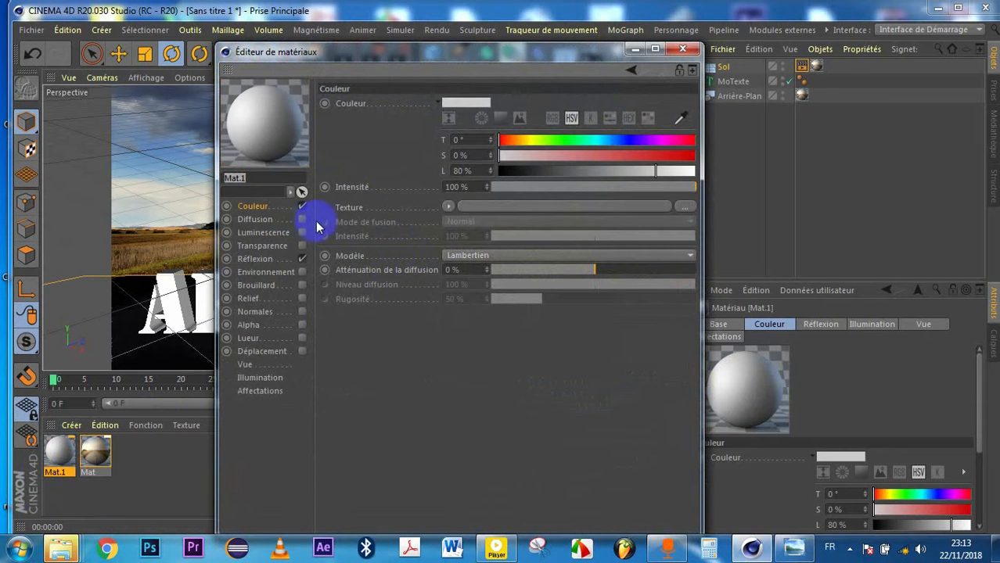
{"action": "left_click_drag", "start_coordinate": [296, 127], "coordinate": [172, 359]}
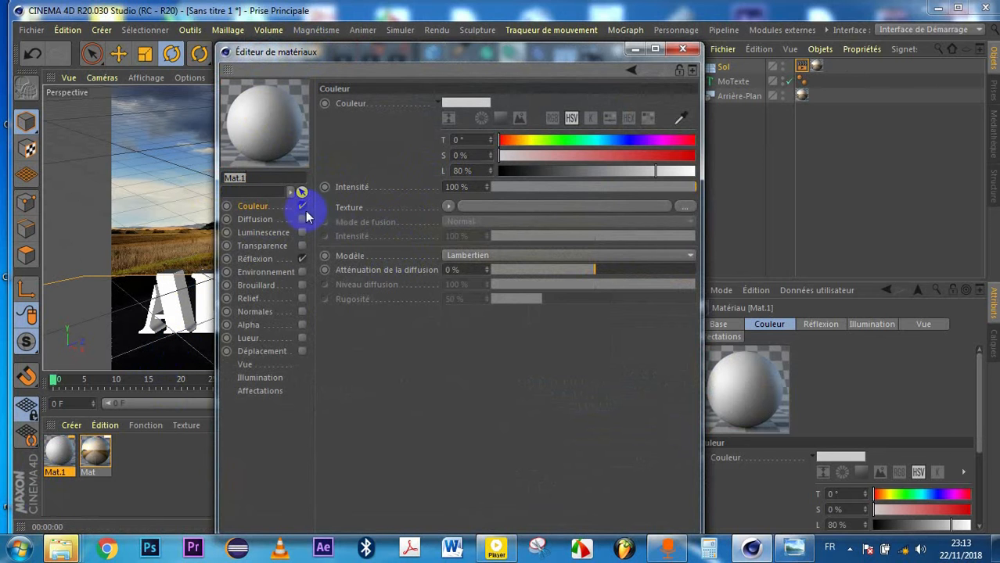
{"action": "left_click", "coordinate": [449, 209]}
{"action": "mouse_move", "coordinate": [479, 451]}
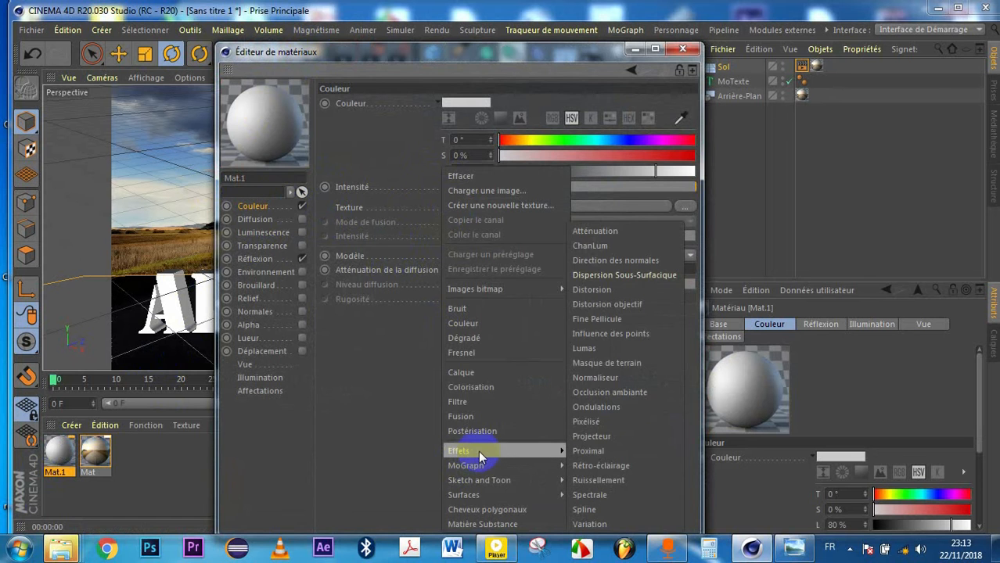
{"action": "left_click", "coordinate": [595, 246]}
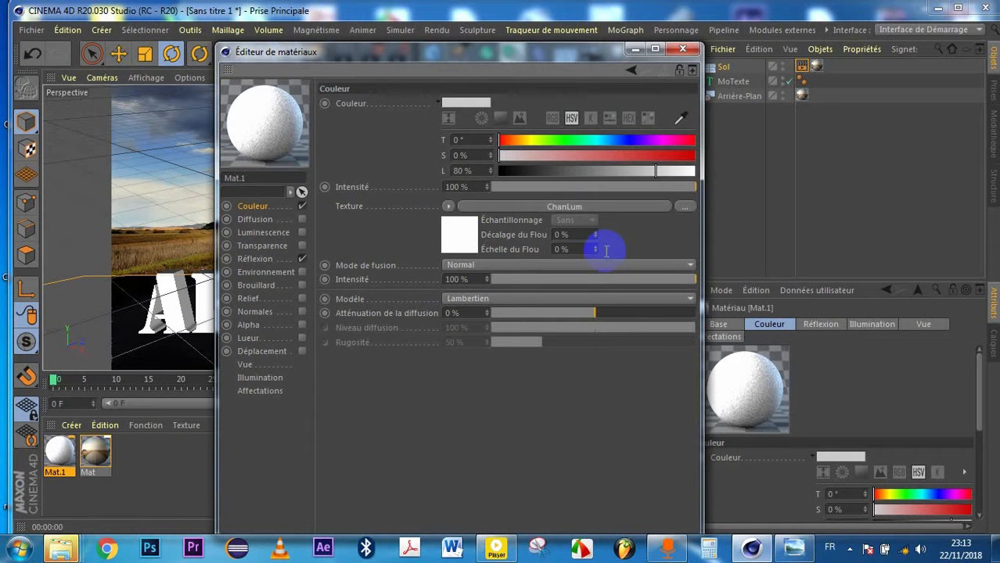
Open the ChanLum shader's settings and set its Échantillons to 21.
{"action": "left_click", "coordinate": [456, 242]}
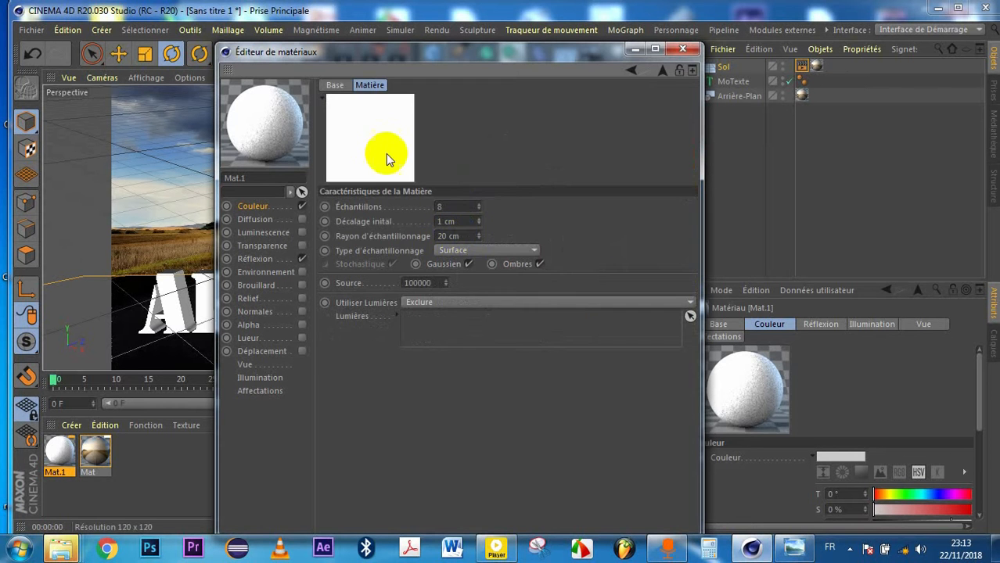
{"action": "left_click", "coordinate": [454, 206]}
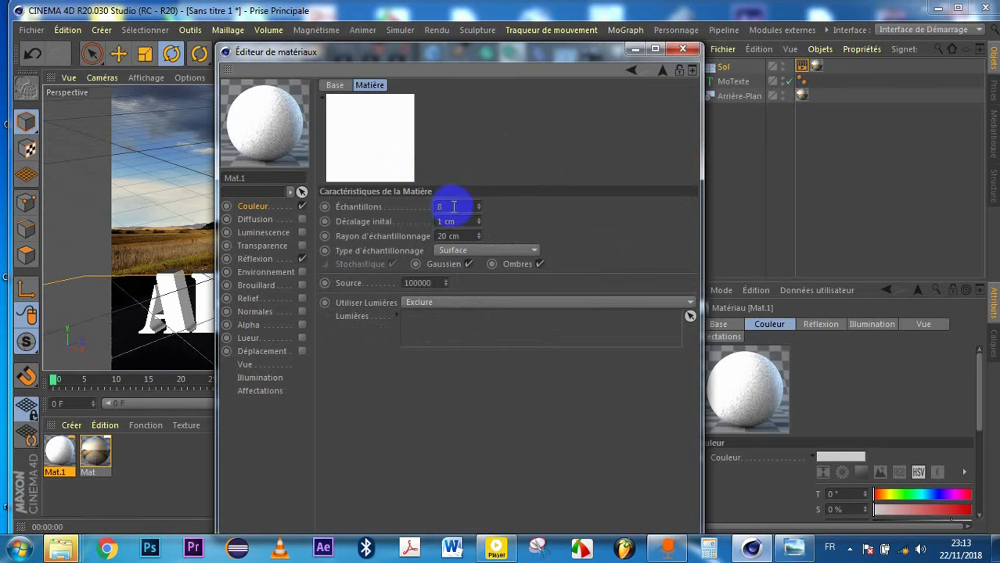
{"action": "left_click_drag", "start_coordinate": [453, 206], "coordinate": [421, 213]}
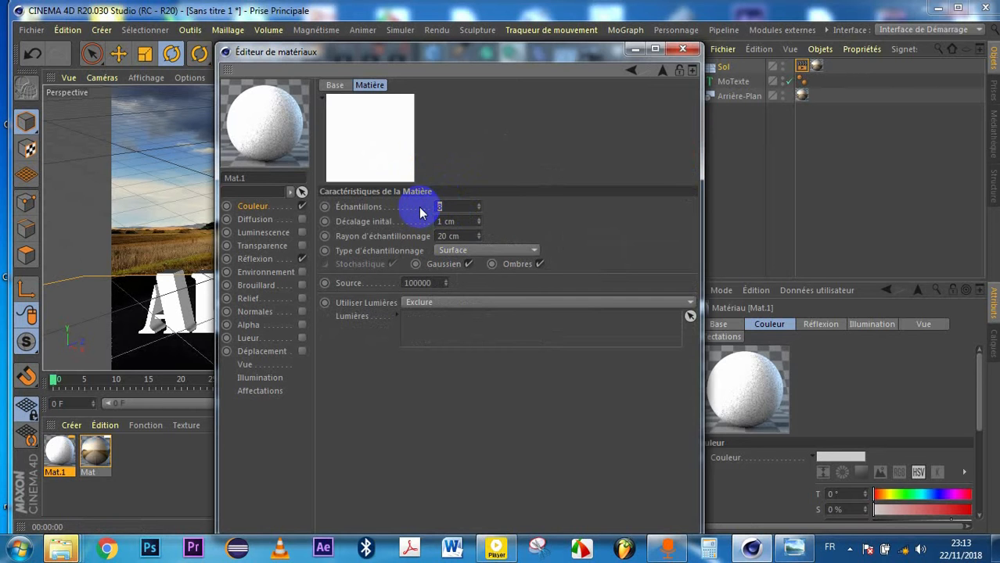
{"action": "type", "text": "21"}
{"action": "key", "text": "Return"}
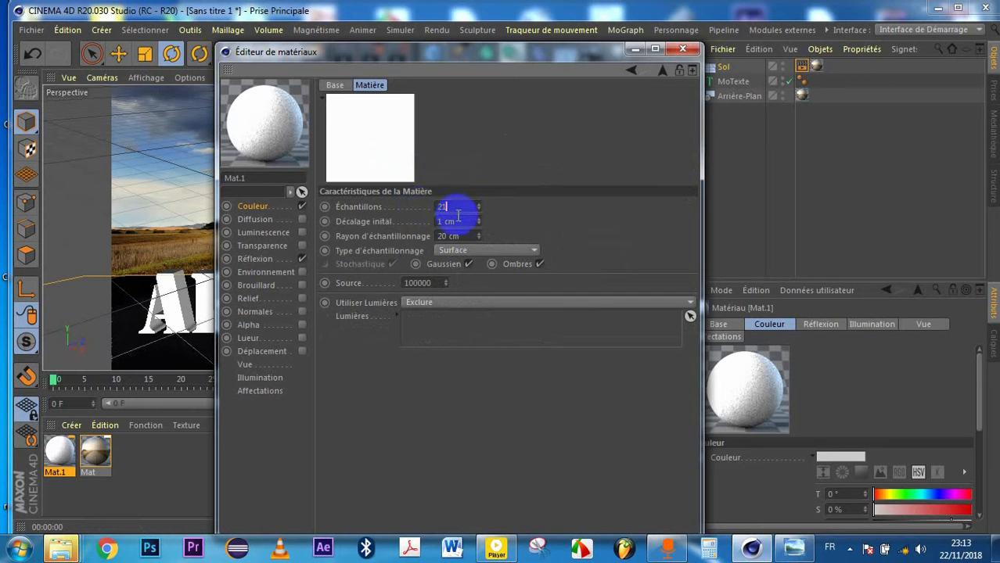
Set the ChanLum shader's initial offset to -5 cm and its sampling radius to 30 cm, and close the material editor.
{"action": "left_click", "coordinate": [479, 220]}
{"action": "left_click", "coordinate": [479, 219]}
{"action": "left_click", "coordinate": [479, 220]}
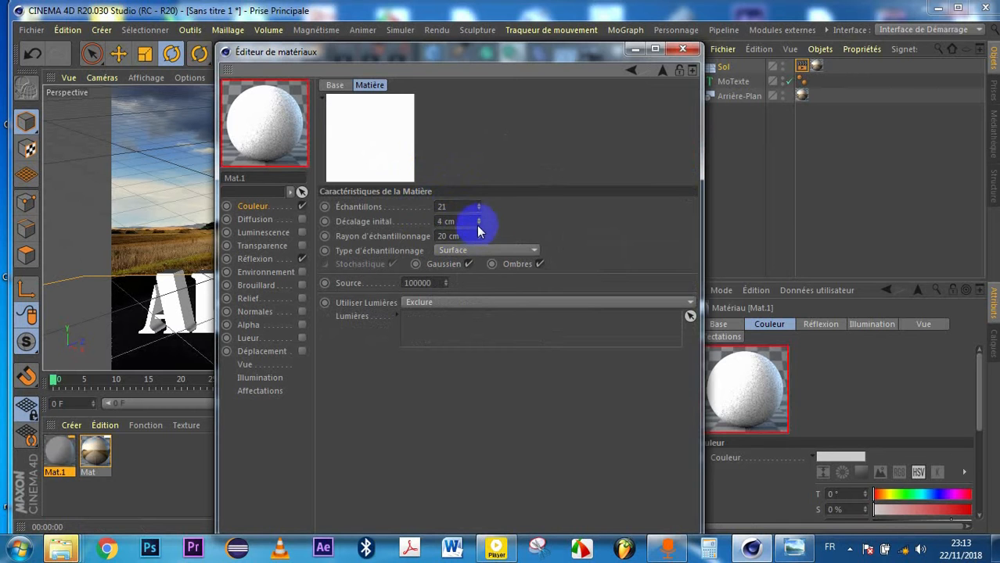
{"action": "left_click", "coordinate": [478, 224]}
{"action": "left_click", "coordinate": [477, 224]}
{"action": "left_click_drag", "start_coordinate": [460, 236], "coordinate": [419, 239]}
{"action": "type", "text": "300"}
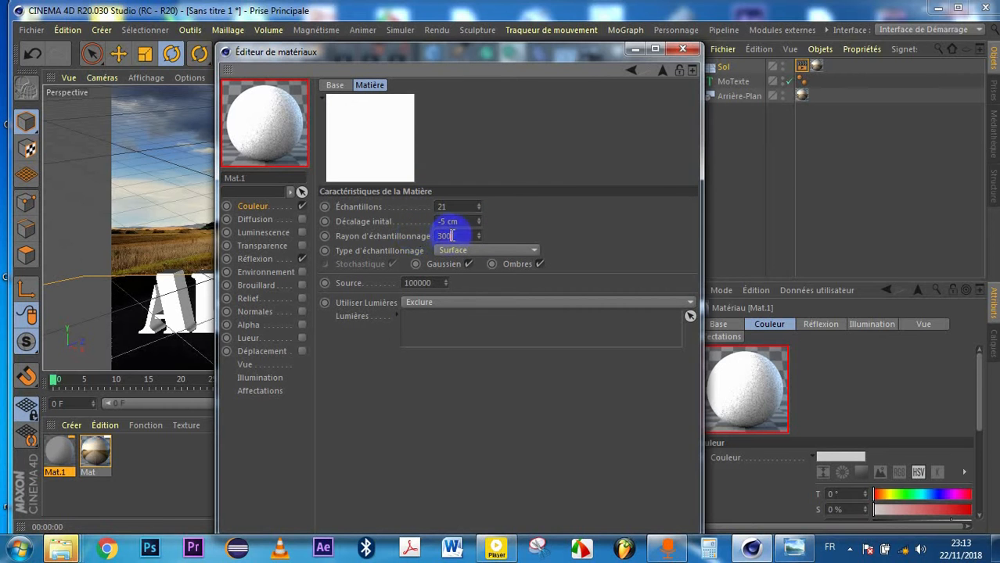
{"action": "key", "text": "BackSpace"}
{"action": "key", "text": "Return"}
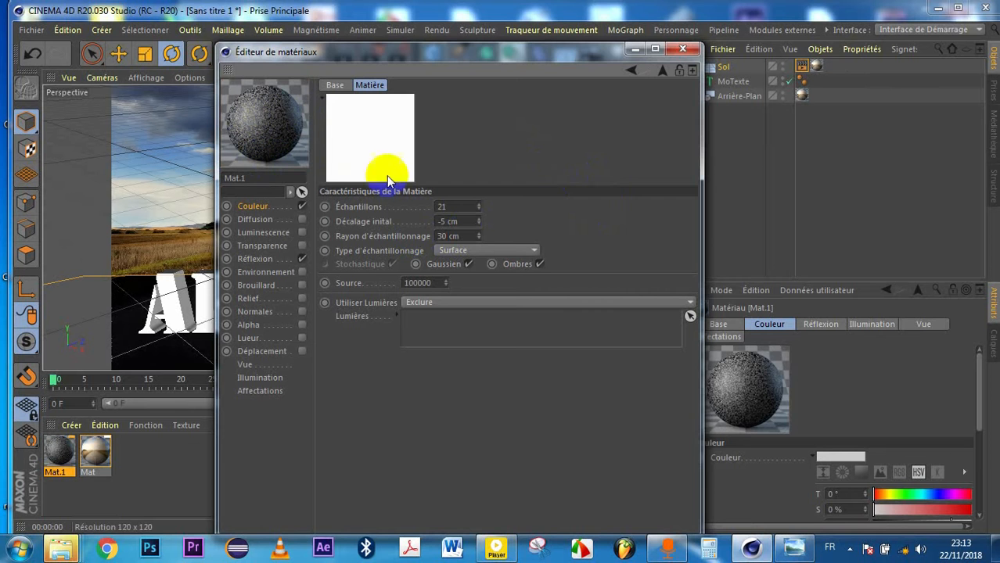
{"action": "left_click", "coordinate": [683, 50]}
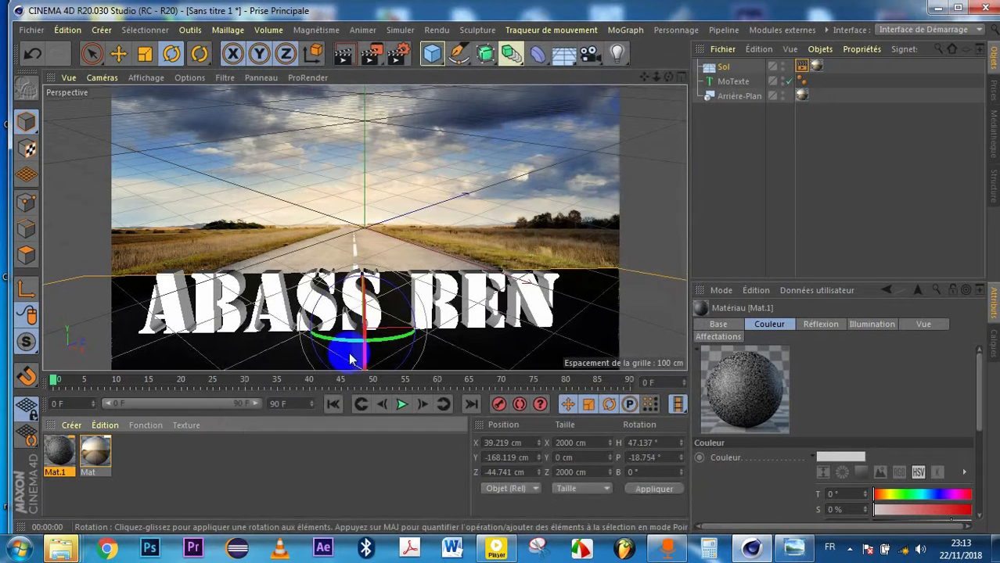
Apply the Mat.1 material to the MoTexte object and render a preview of the view.
{"action": "left_click", "coordinate": [56, 460]}
{"action": "mouse_move", "coordinate": [54, 454]}
{"action": "left_mouse_down"}
{"action": "mouse_move", "coordinate": [245, 421]}
{"action": "mouse_move", "coordinate": [197, 472]}
{"action": "mouse_move", "coordinate": [599, 248]}
{"action": "mouse_move", "coordinate": [762, 109]}
{"action": "left_mouse_up"}
{"action": "left_click_drag", "start_coordinate": [742, 136], "coordinate": [202, 297]}
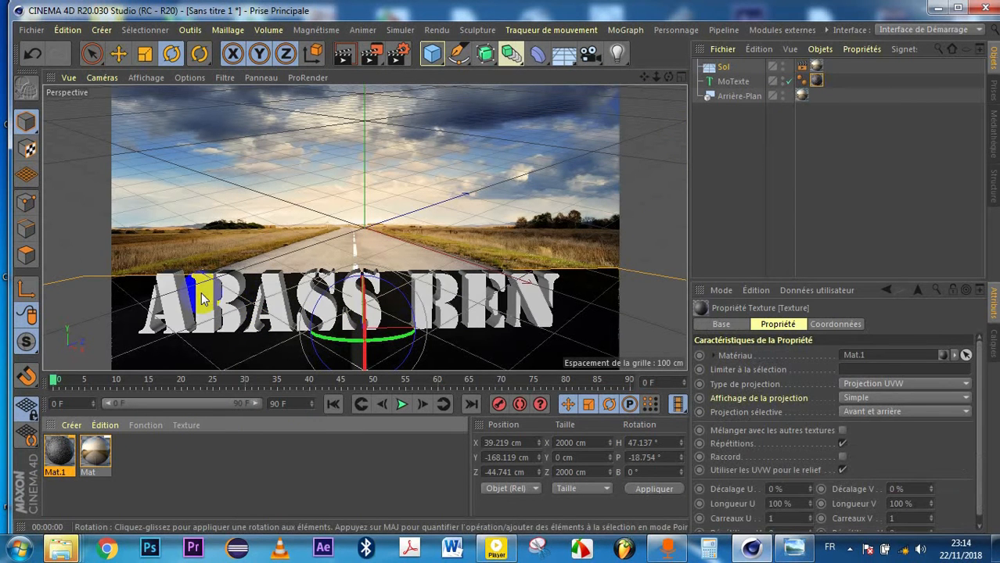
{"action": "left_click", "coordinate": [344, 54]}
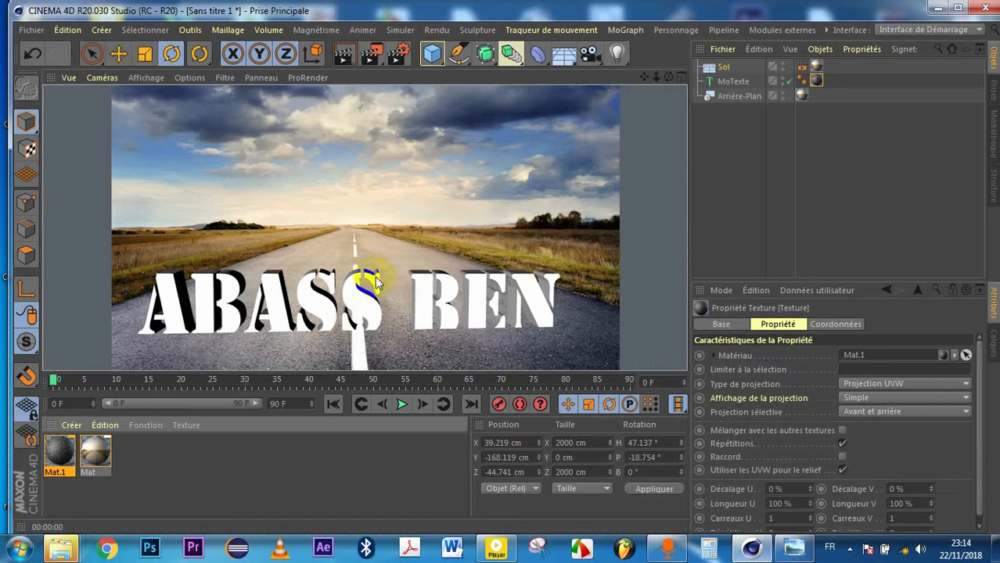
Raise the MoTexte object slightly above the floor to about Y -165 cm and render a preview of the view.
{"action": "left_click", "coordinate": [721, 81]}
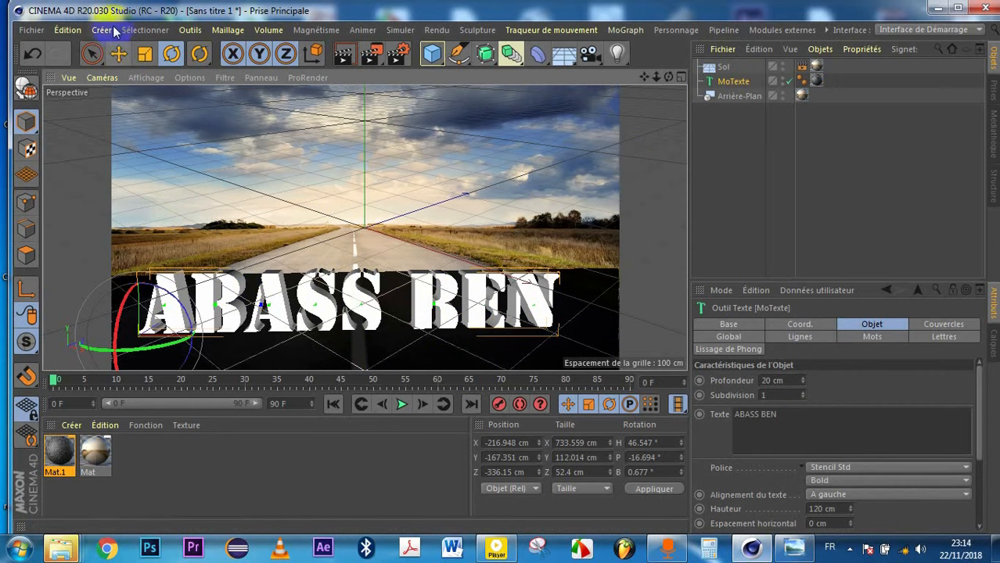
{"action": "left_click", "coordinate": [118, 52]}
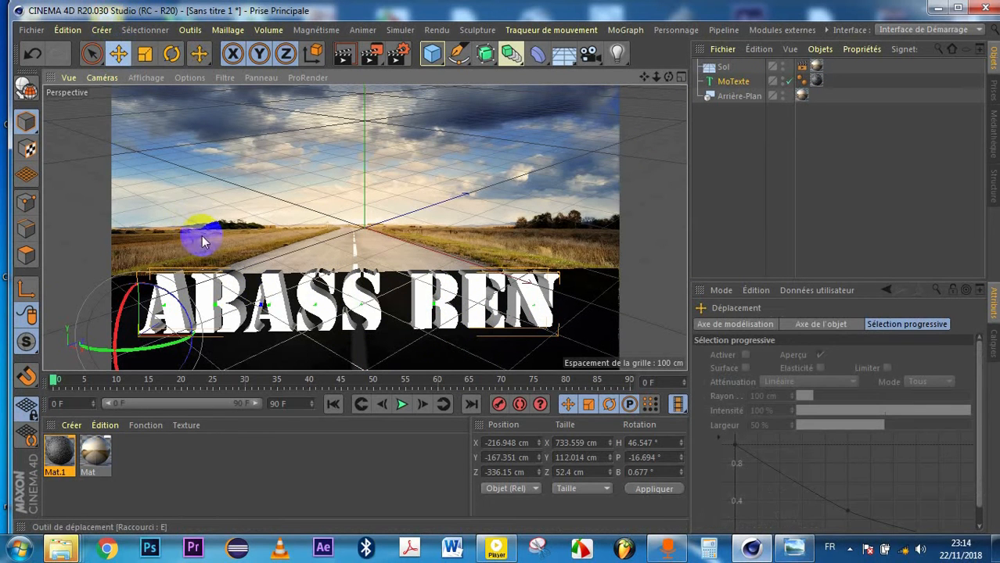
{"action": "left_click", "coordinate": [274, 298]}
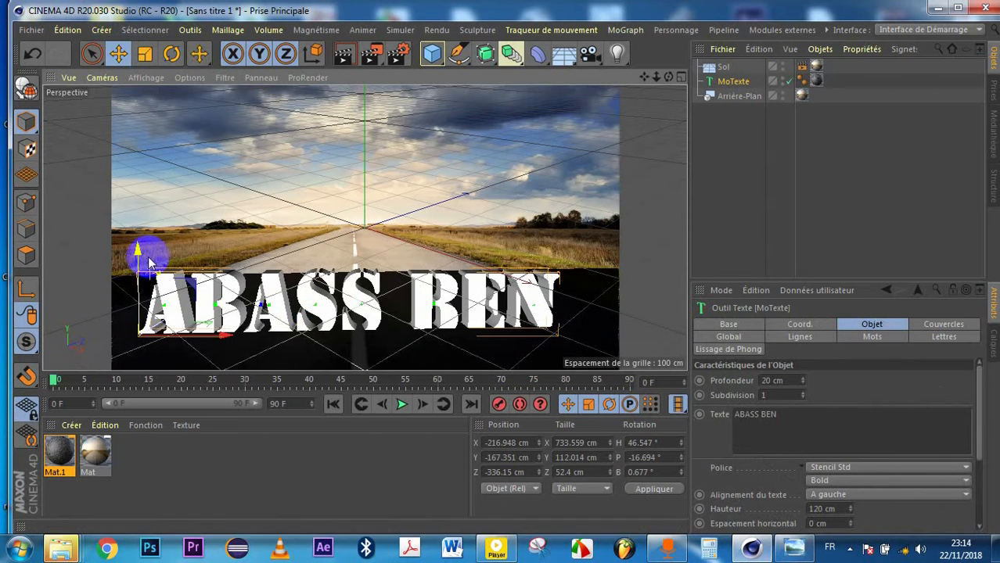
{"action": "left_click_drag", "start_coordinate": [136, 252], "coordinate": [137, 250]}
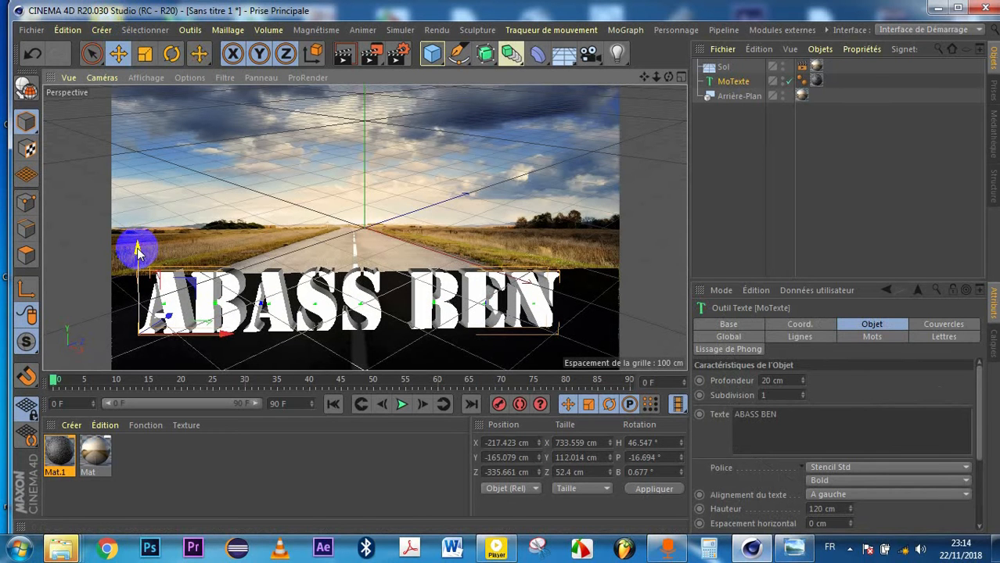
{"action": "left_click", "coordinate": [344, 56]}
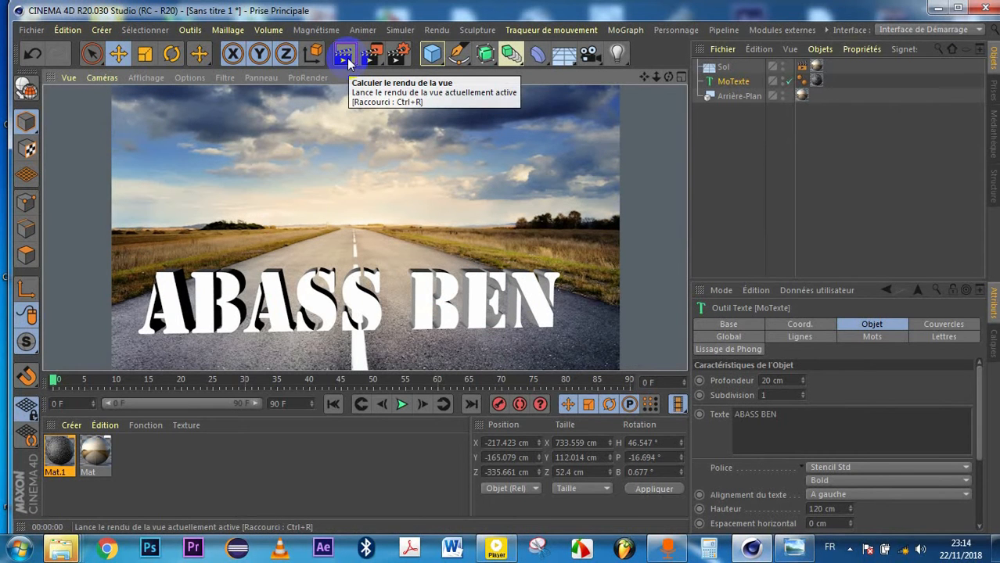
{"action": "left_click", "coordinate": [323, 291]}
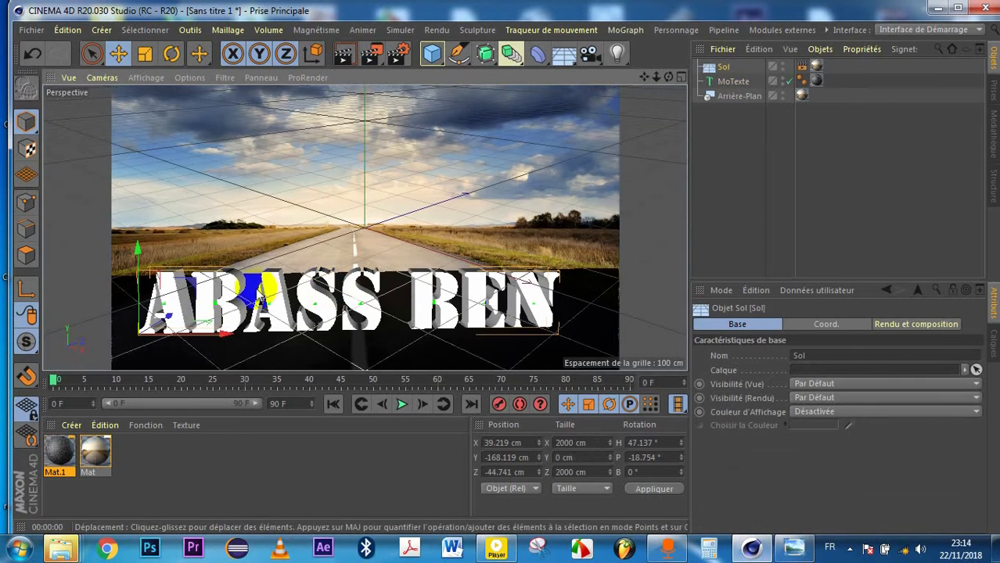
{"action": "left_click", "coordinate": [242, 278]}
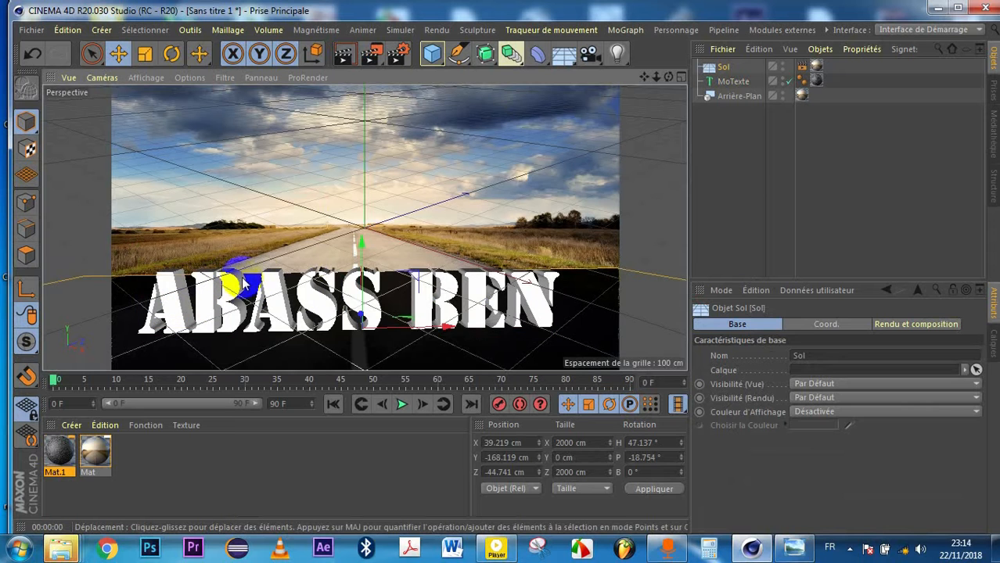
Add a light, move it to about X 107, Y -52, Z -174 cm in front of the text, and render a preview.
{"action": "left_click", "coordinate": [617, 53]}
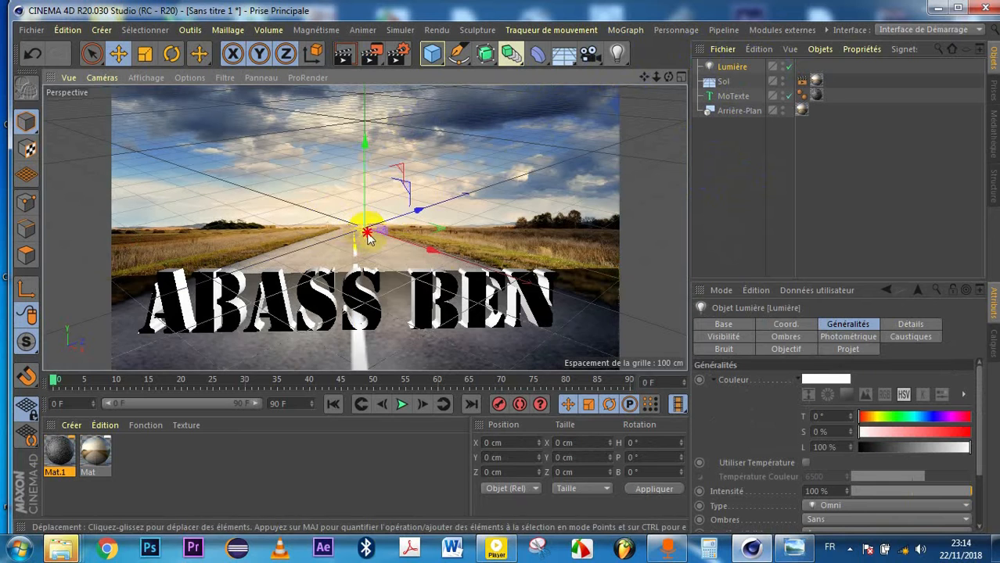
{"action": "left_click_drag", "start_coordinate": [365, 233], "coordinate": [329, 234]}
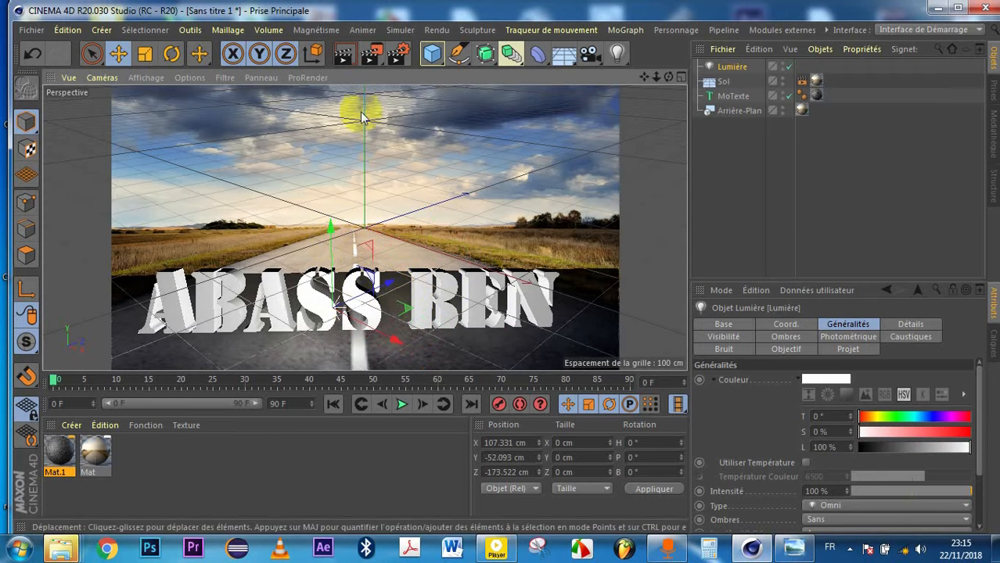
{"action": "left_click", "coordinate": [344, 63]}
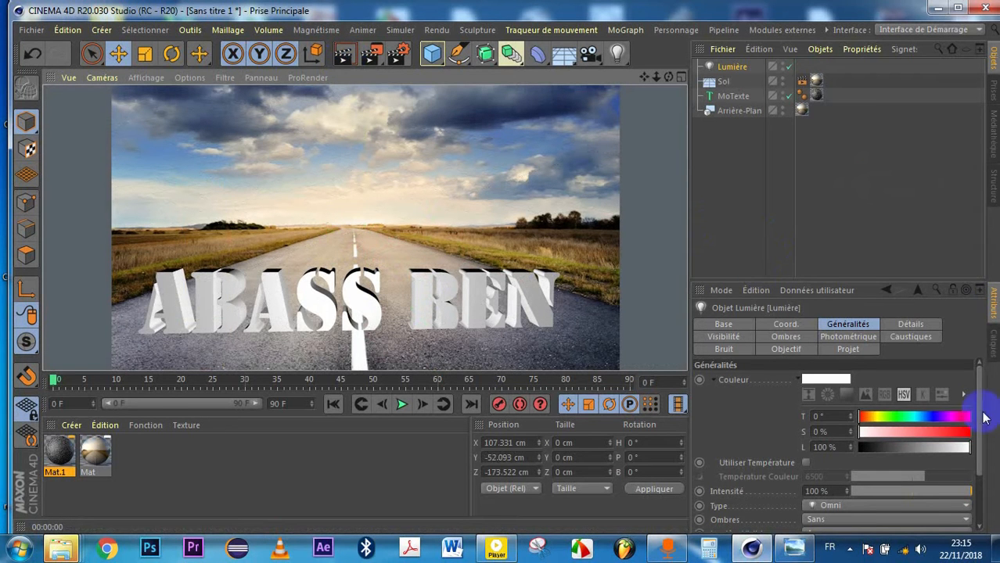
Set the light's shadows to Masques d'Ombres (ombres douces), keeping its type as Omni.
{"action": "scroll", "coordinate": [982, 430], "scroll_direction": "down", "scroll_amount": 2}
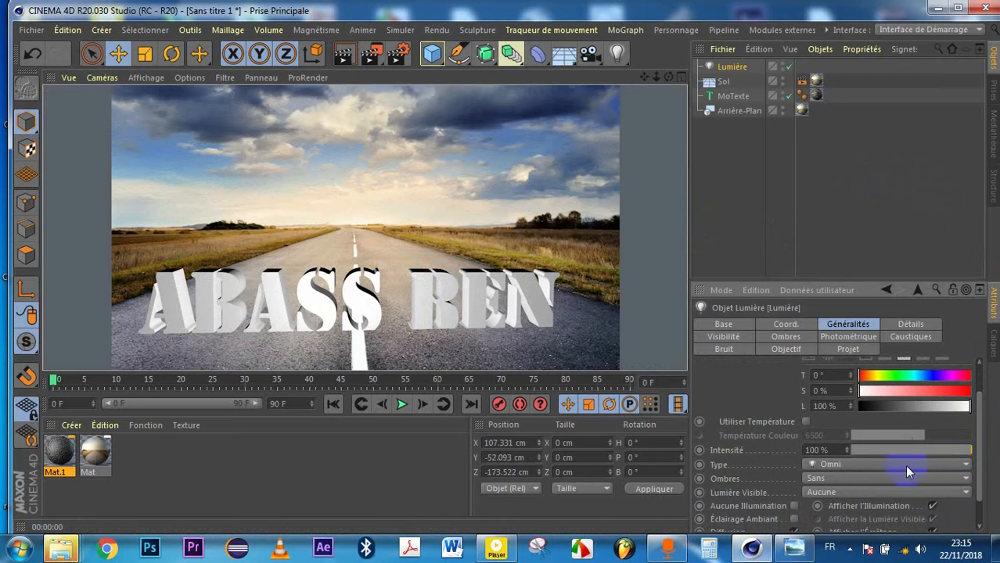
{"action": "left_click", "coordinate": [858, 467]}
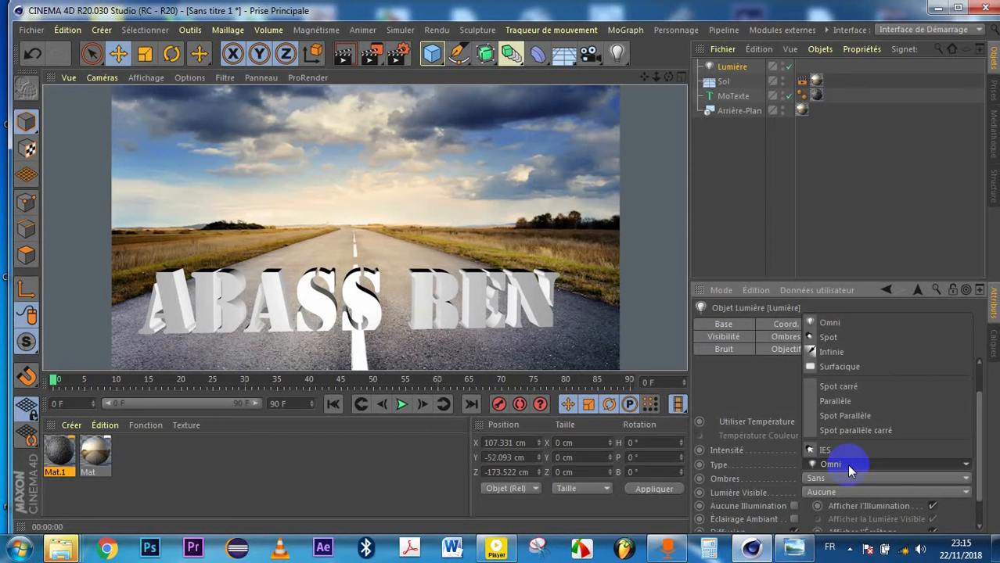
{"action": "left_click", "coordinate": [849, 467]}
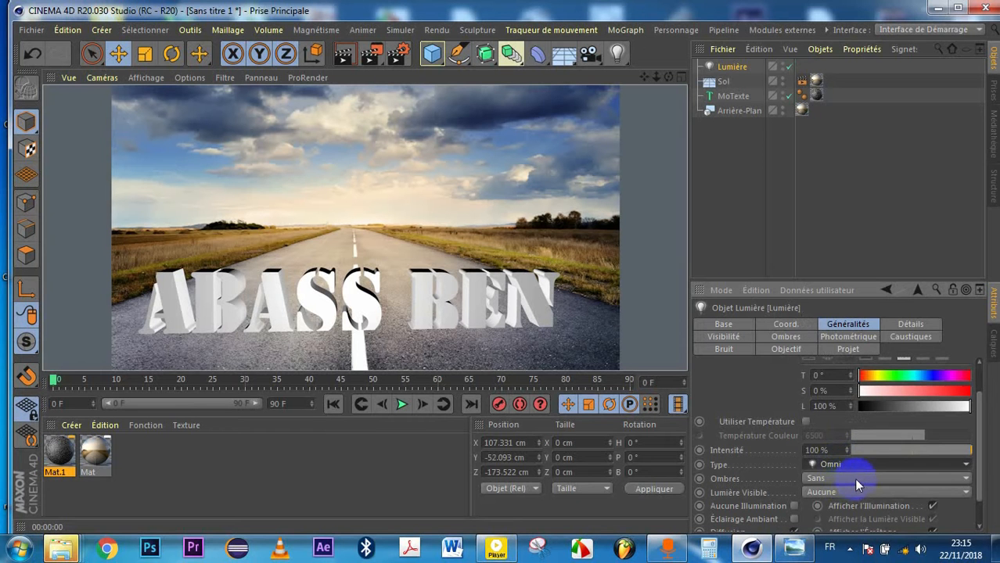
{"action": "left_click", "coordinate": [857, 479]}
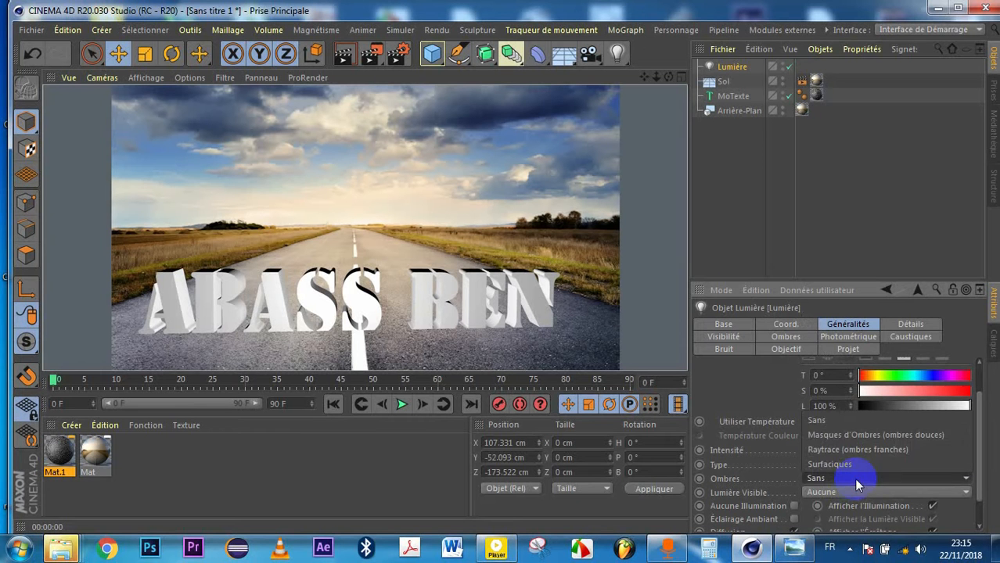
{"action": "left_click", "coordinate": [867, 438]}
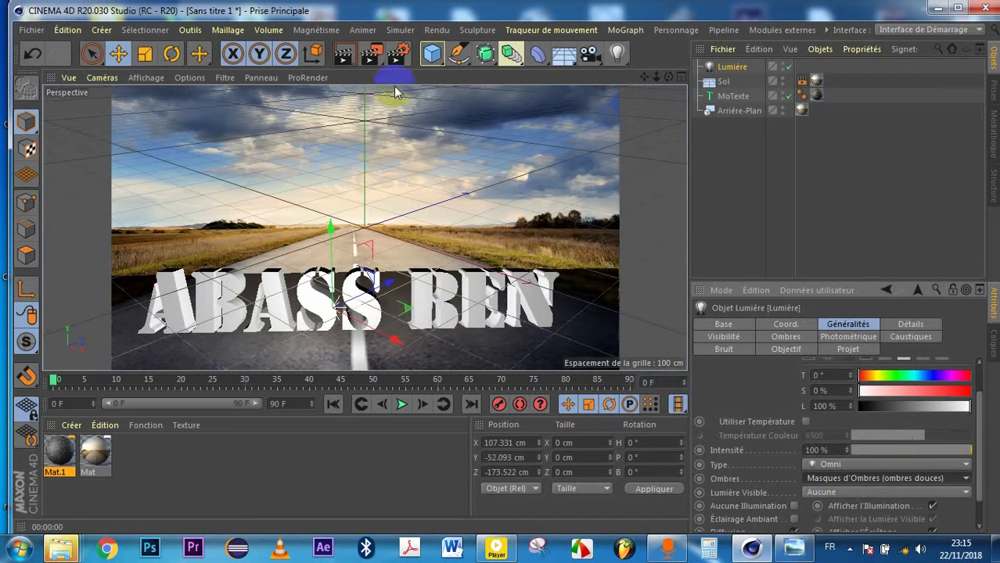
Move the light to about X 208, Y 20, Z -251 cm and render previews of the view to check its shadows.
{"action": "left_click", "coordinate": [344, 58]}
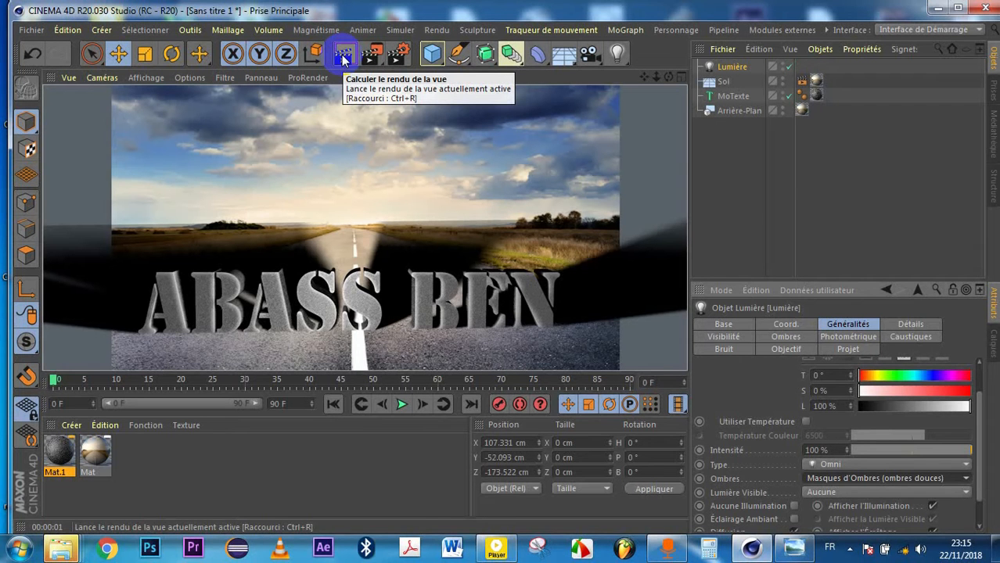
{"action": "left_click", "coordinate": [383, 278]}
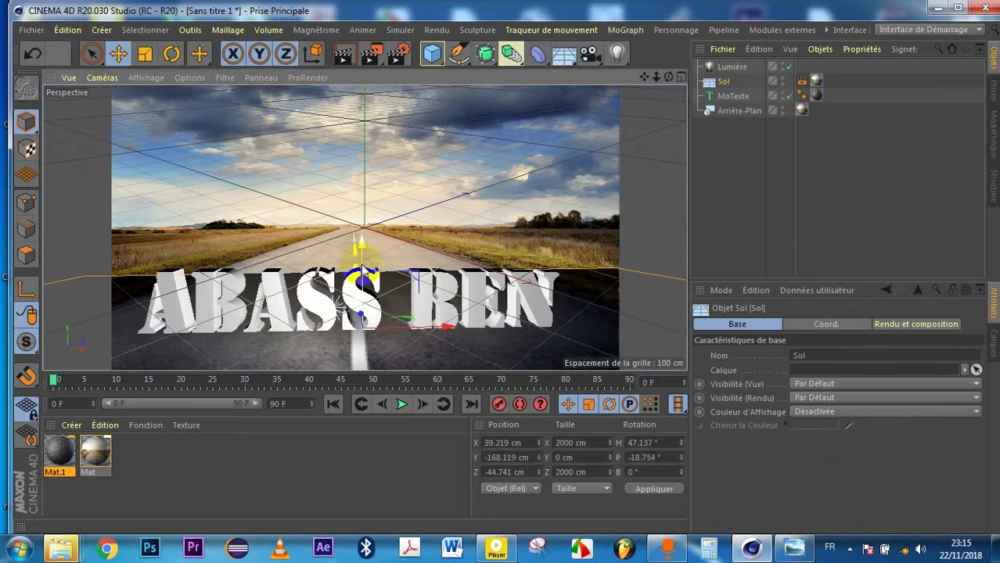
{"action": "left_click", "coordinate": [341, 313]}
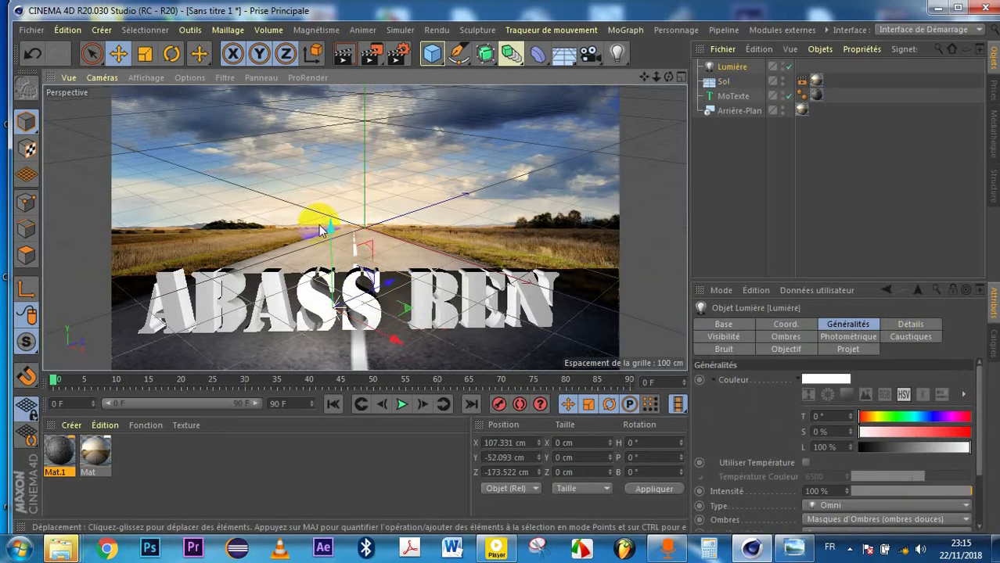
{"action": "left_click_drag", "start_coordinate": [333, 231], "coordinate": [334, 177]}
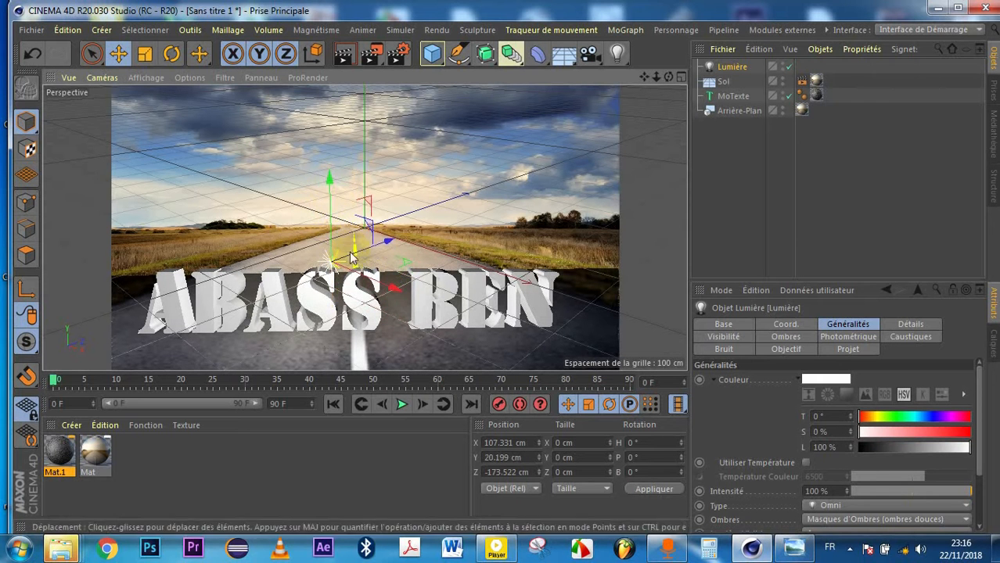
{"action": "left_click_drag", "start_coordinate": [391, 247], "coordinate": [412, 332]}
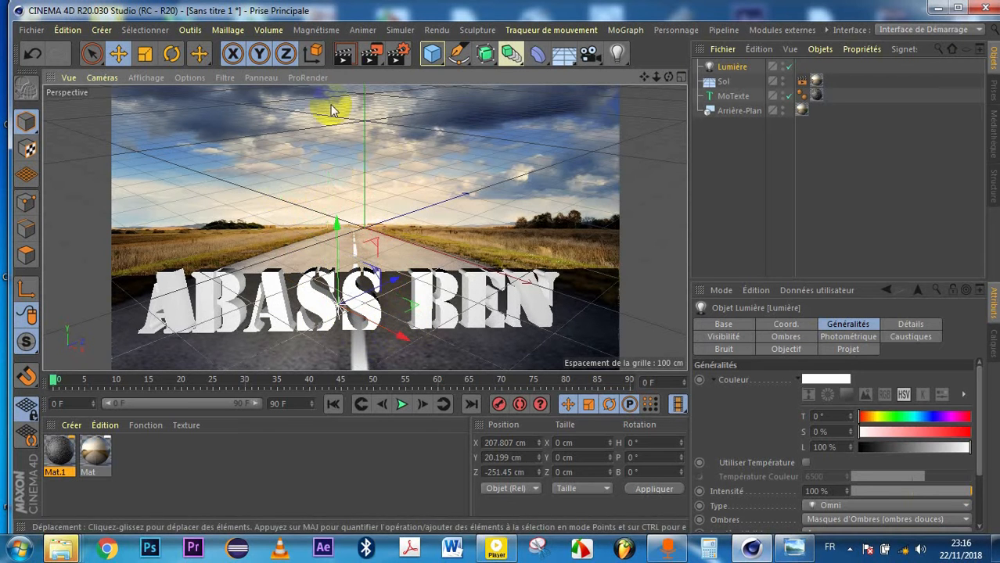
{"action": "left_click", "coordinate": [344, 54]}
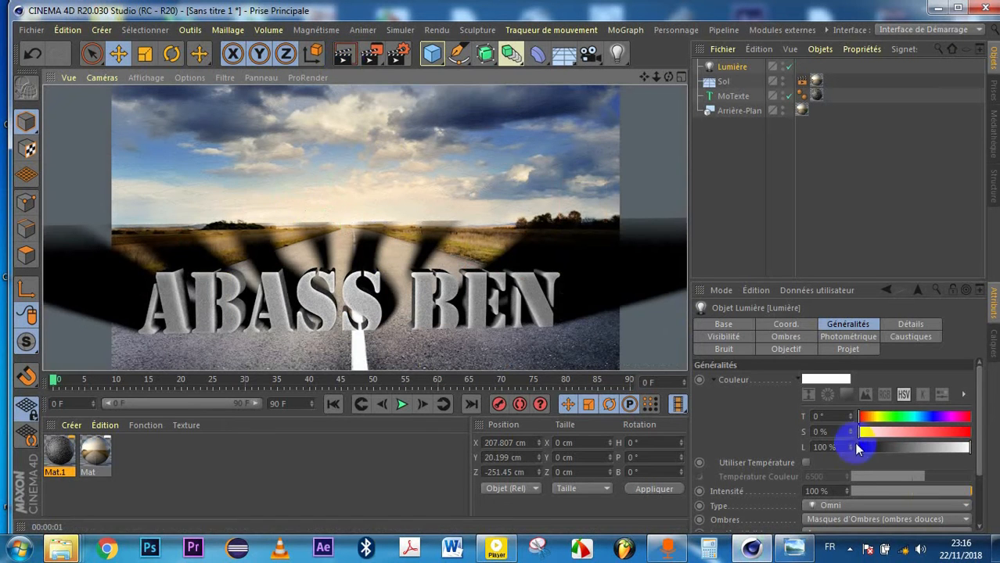
Set the light's visible light option to Volumétrique Inverse and render a preview of the view.
{"action": "scroll", "coordinate": [984, 453], "scroll_direction": "down", "scroll_amount": 3}
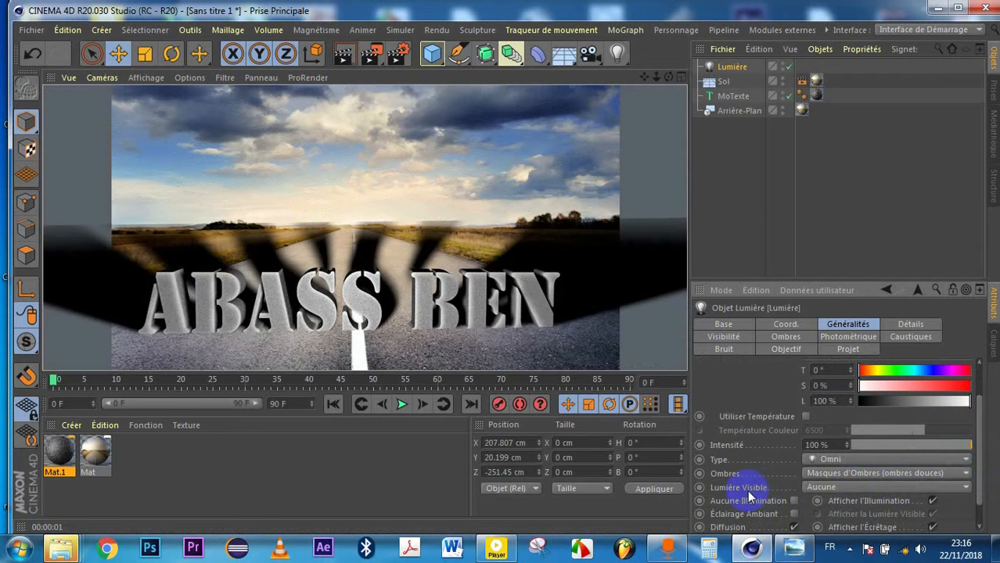
{"action": "left_click", "coordinate": [825, 487]}
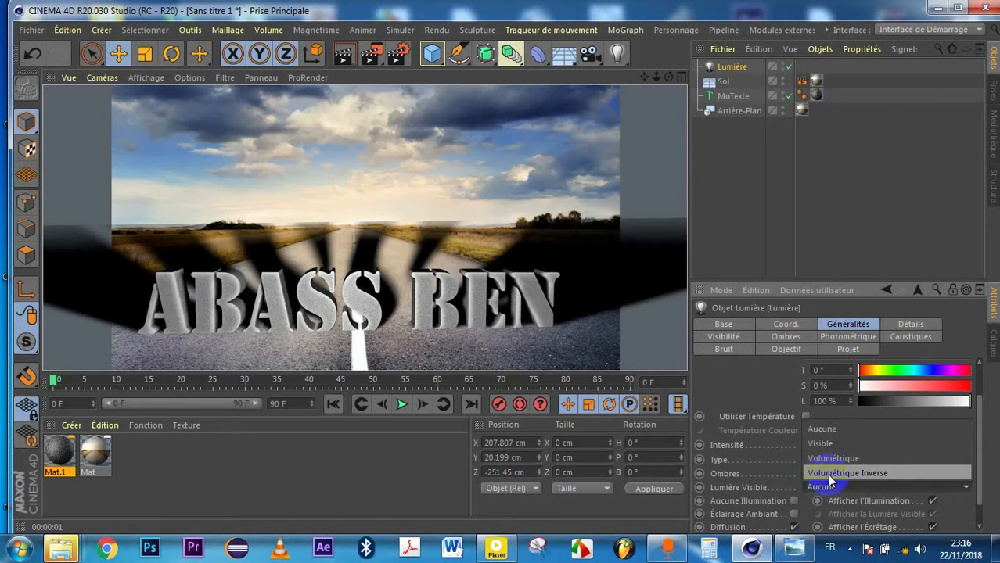
{"action": "left_click", "coordinate": [835, 474]}
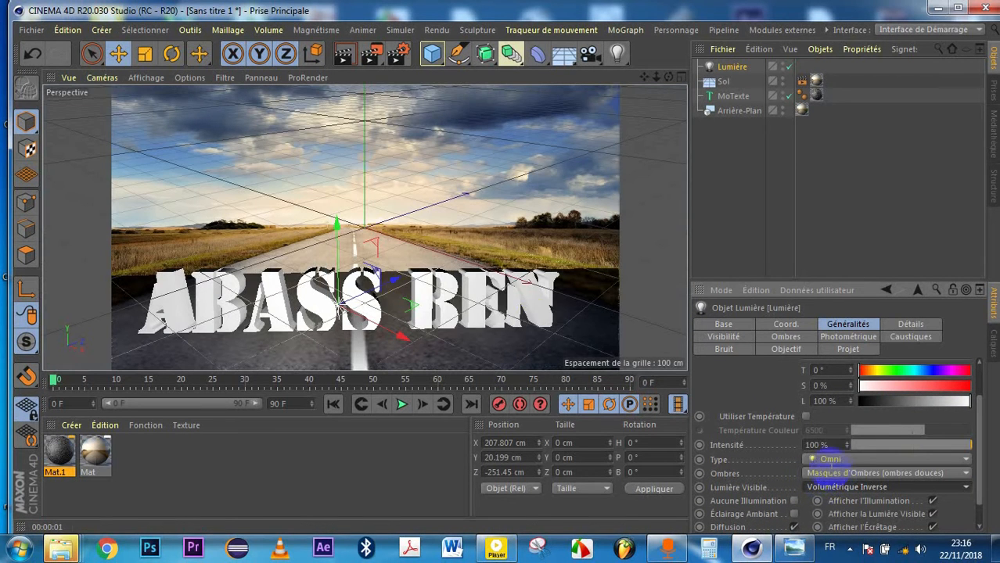
{"action": "left_click", "coordinate": [347, 58]}
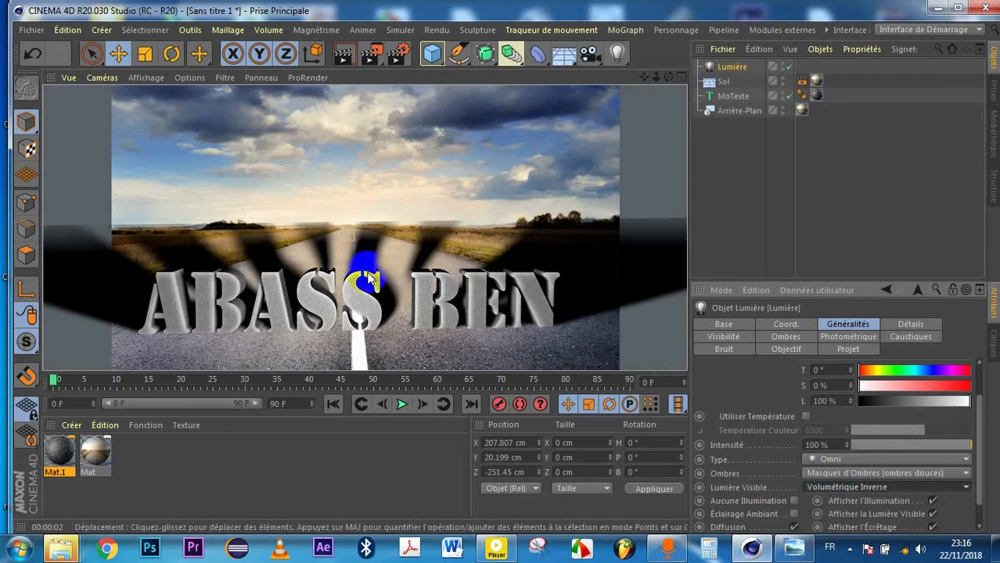
Raise the light above the text to about X 210, Y 121 cm and render a preview of the view.
{"action": "left_click", "coordinate": [335, 271]}
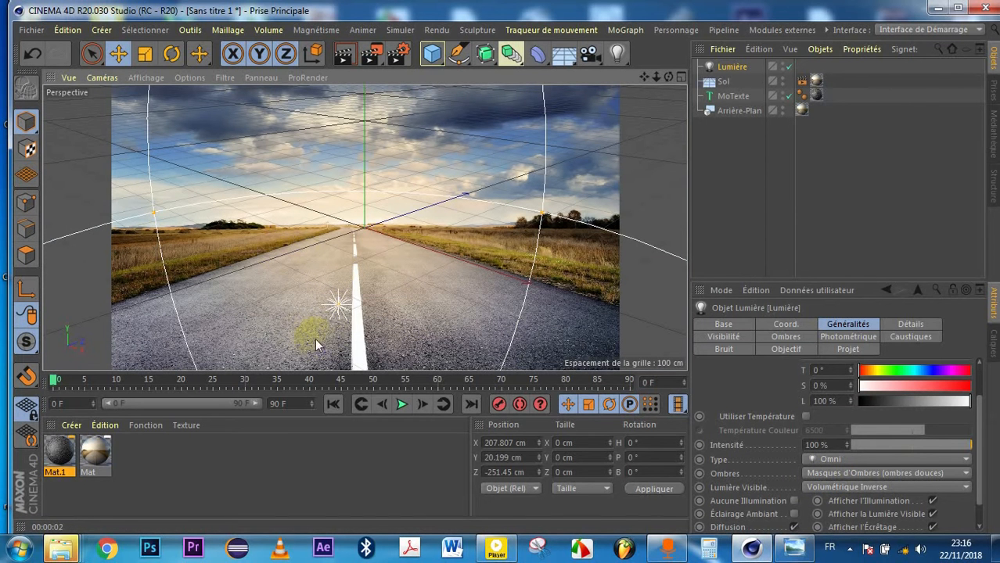
{"action": "left_click", "coordinate": [344, 310]}
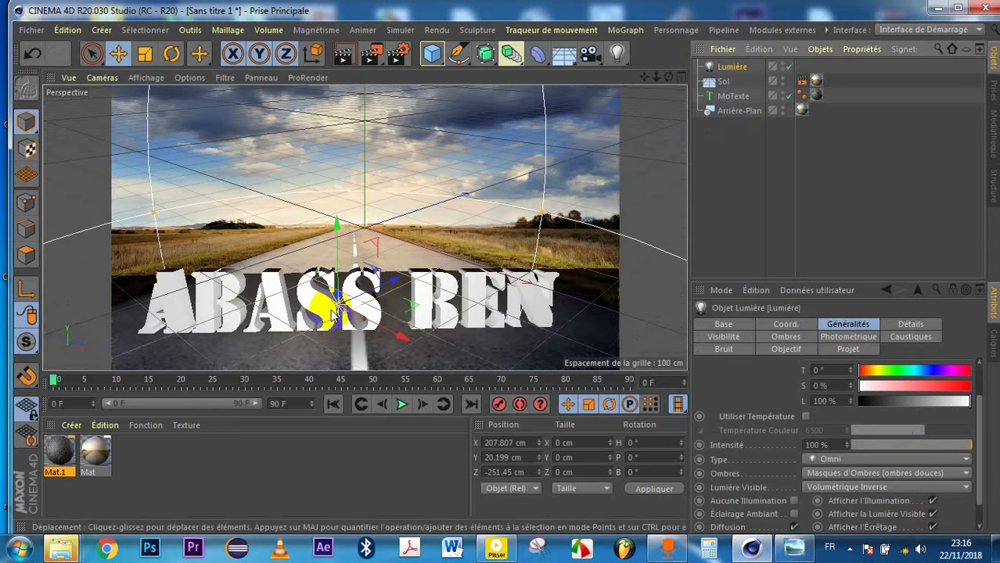
{"action": "left_click_drag", "start_coordinate": [405, 337], "coordinate": [349, 135]}
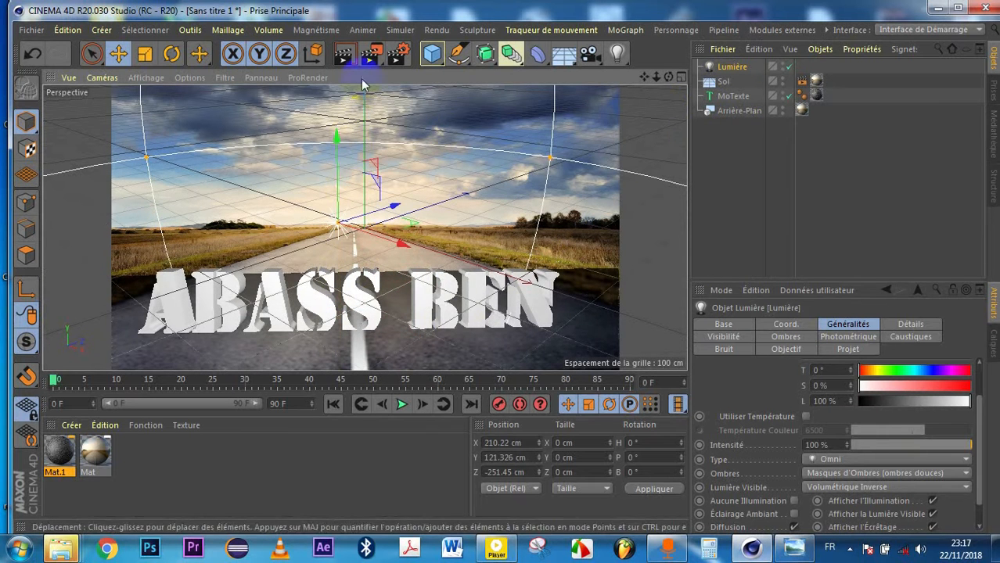
{"action": "left_click", "coordinate": [348, 59]}
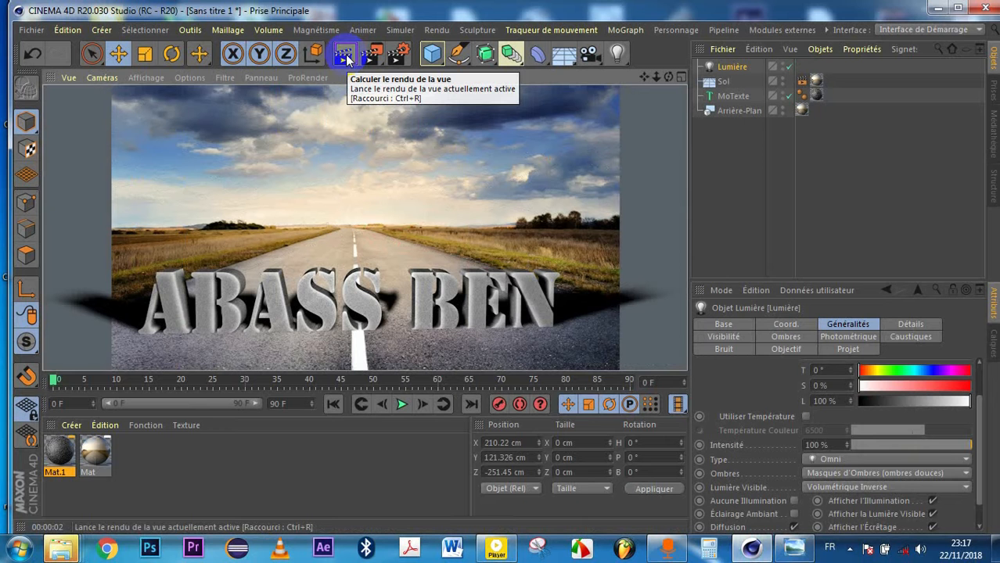
Set the saved image format to PNG in the render settings.
{"action": "left_click", "coordinate": [397, 55]}
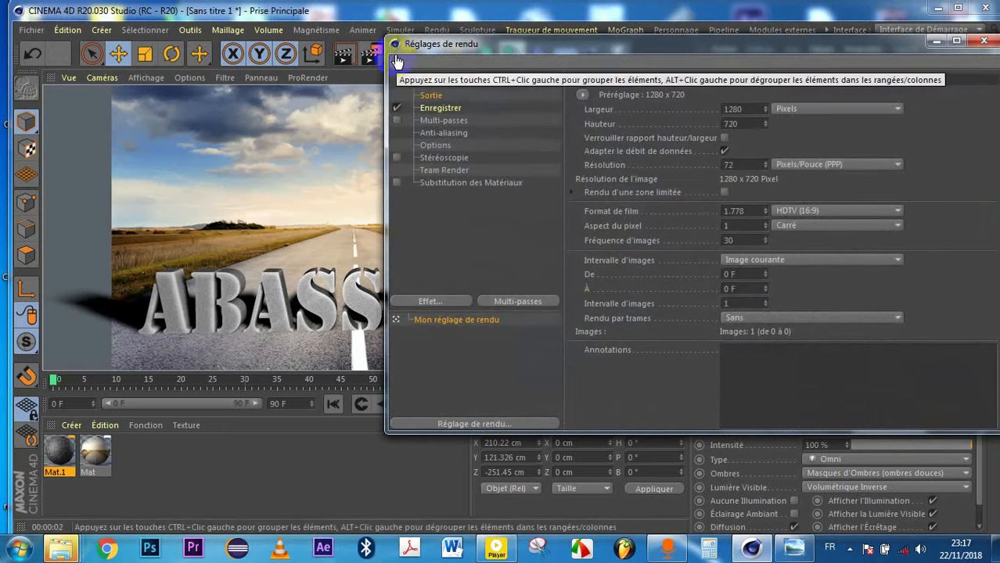
{"action": "left_click_drag", "start_coordinate": [789, 46], "coordinate": [503, 79]}
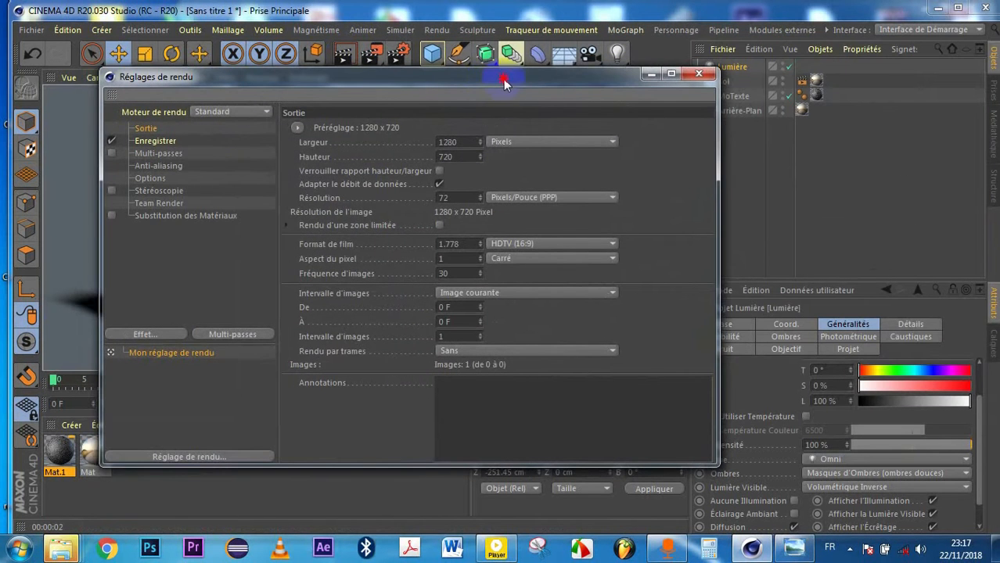
{"action": "left_click", "coordinate": [160, 142]}
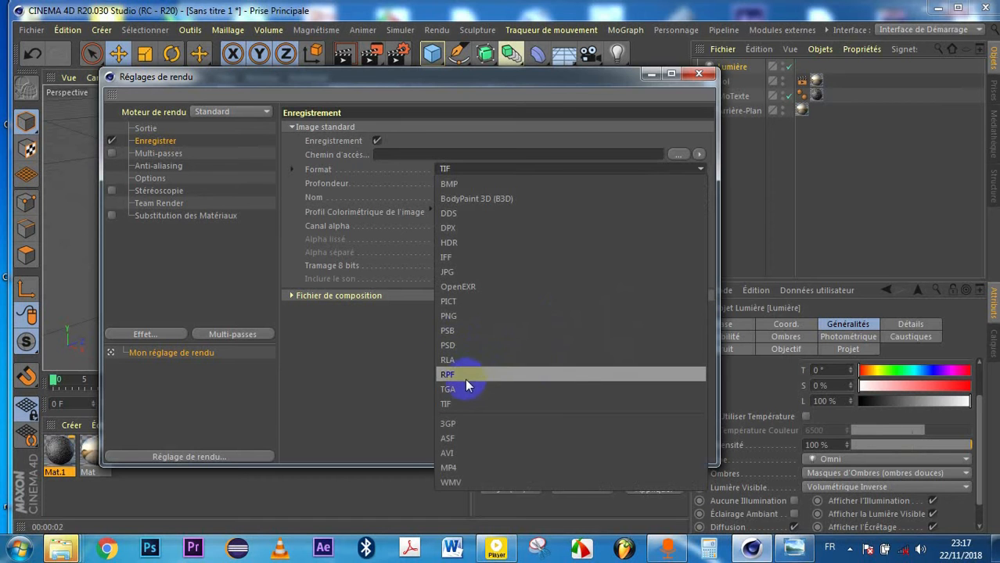
{"action": "left_click", "coordinate": [473, 318]}
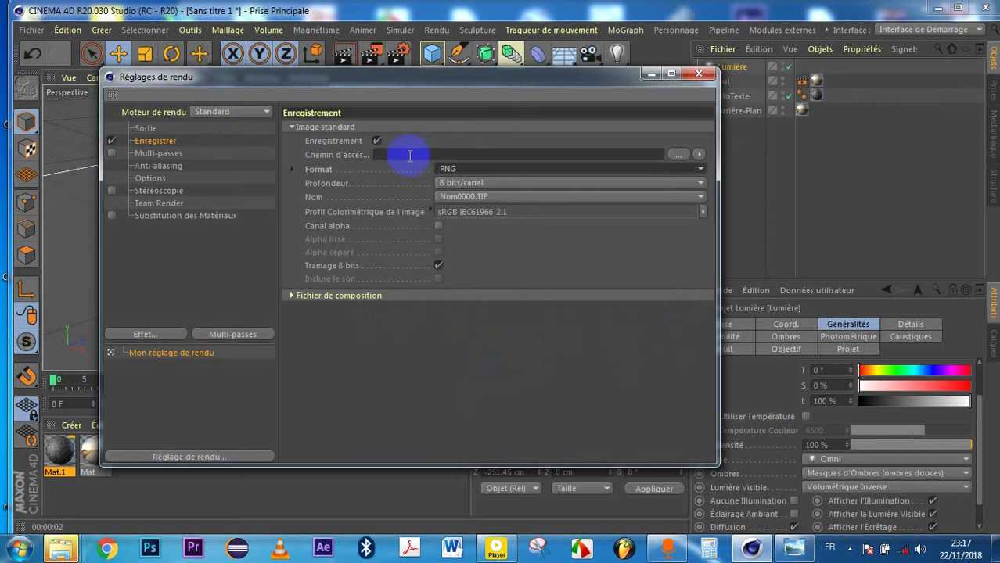
{"action": "left_click", "coordinate": [679, 155]}
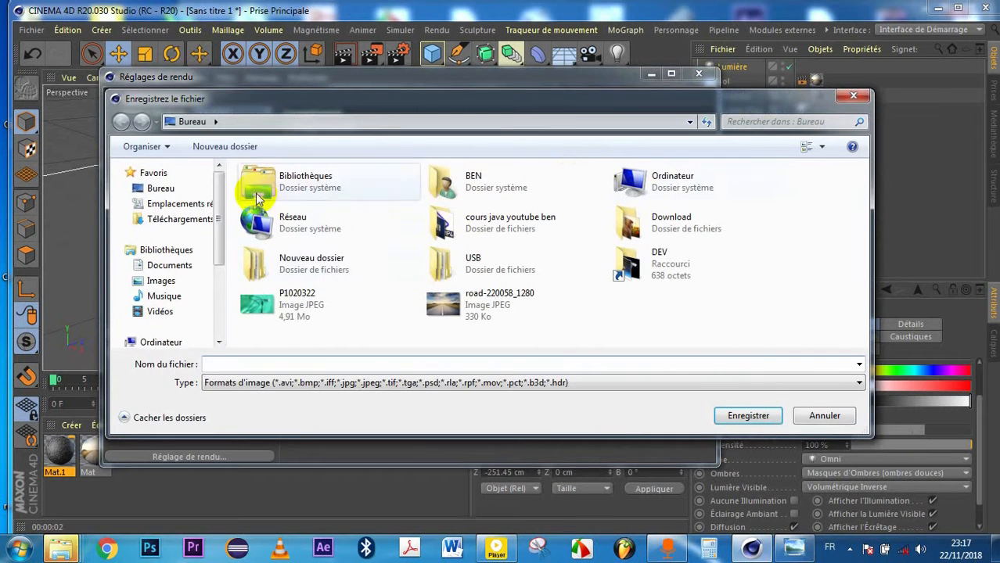
{"action": "left_click", "coordinate": [355, 385]}
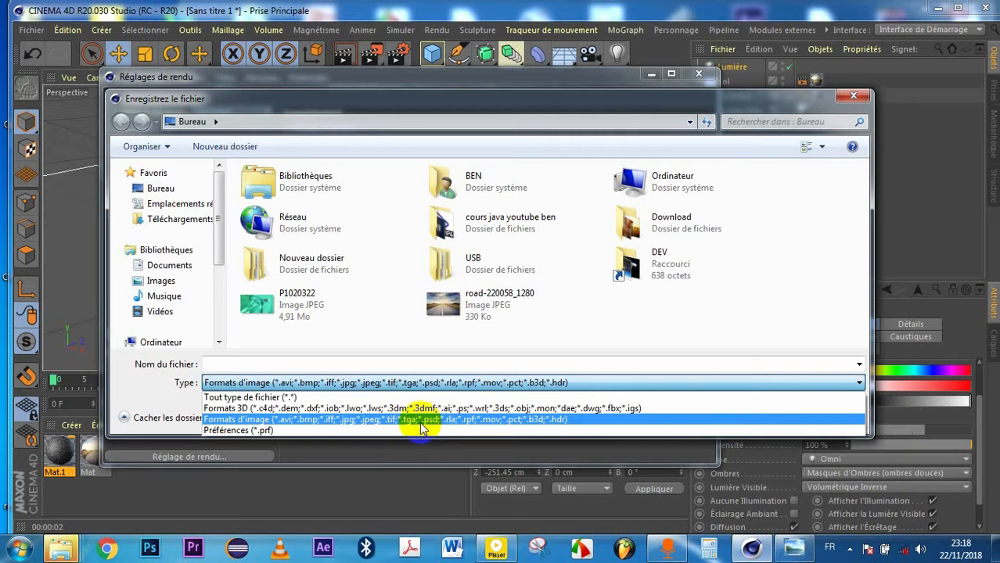
{"action": "left_click", "coordinate": [420, 422]}
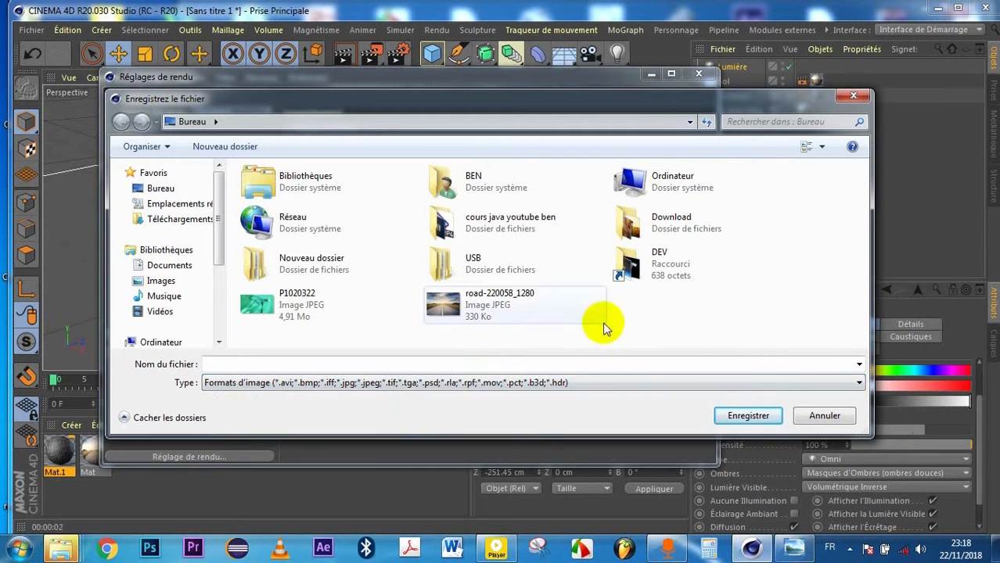
{"action": "left_click", "coordinate": [756, 418]}
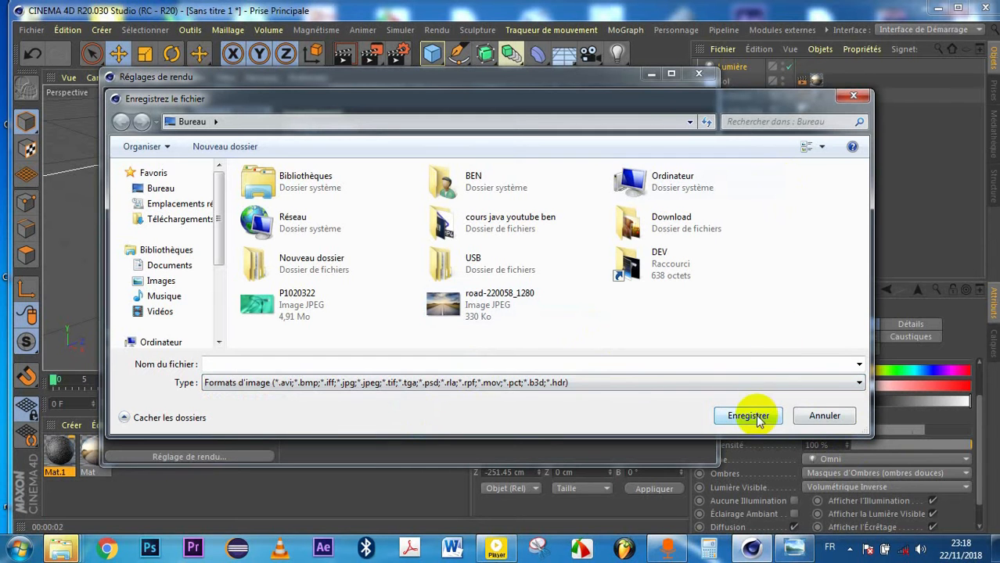
{"action": "left_click", "coordinate": [821, 416]}
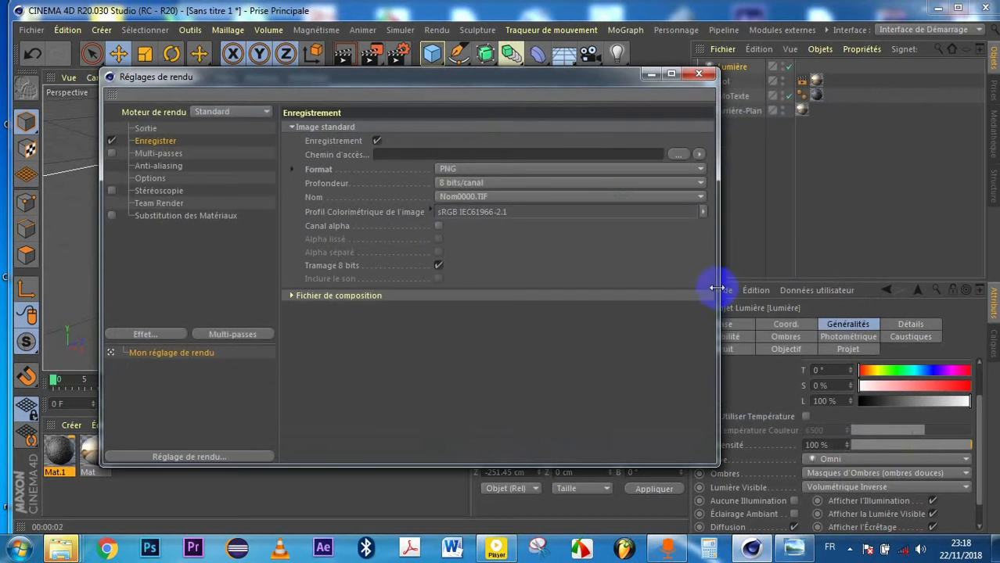
Minimize the render settings, render the final image in the Visualiseur and inspect the text and its shadows before closing the render.
{"action": "left_click", "coordinate": [648, 75]}
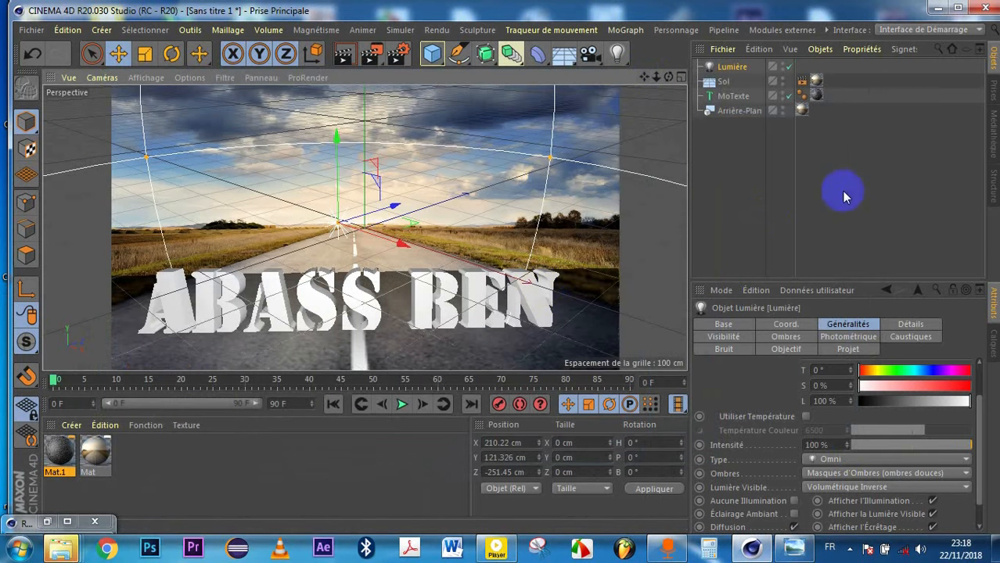
{"action": "left_click", "coordinate": [346, 54]}
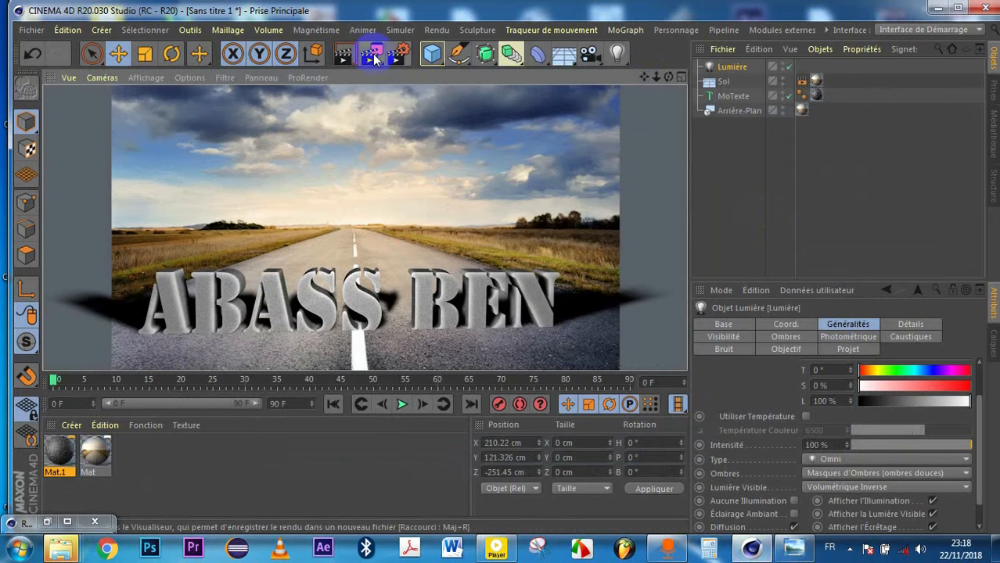
{"action": "left_click", "coordinate": [373, 55]}
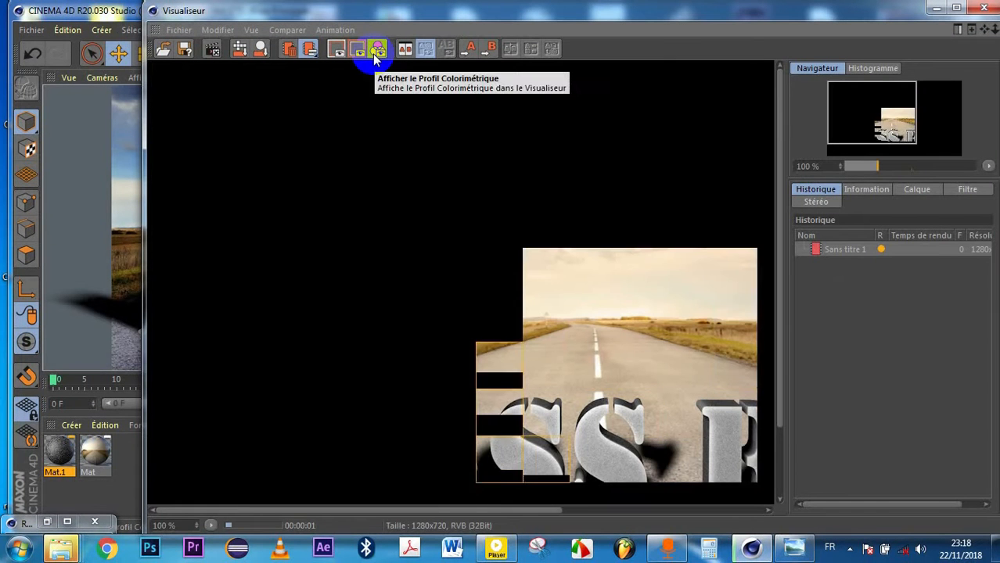
{"action": "left_click_drag", "start_coordinate": [721, 409], "coordinate": [513, 226]}
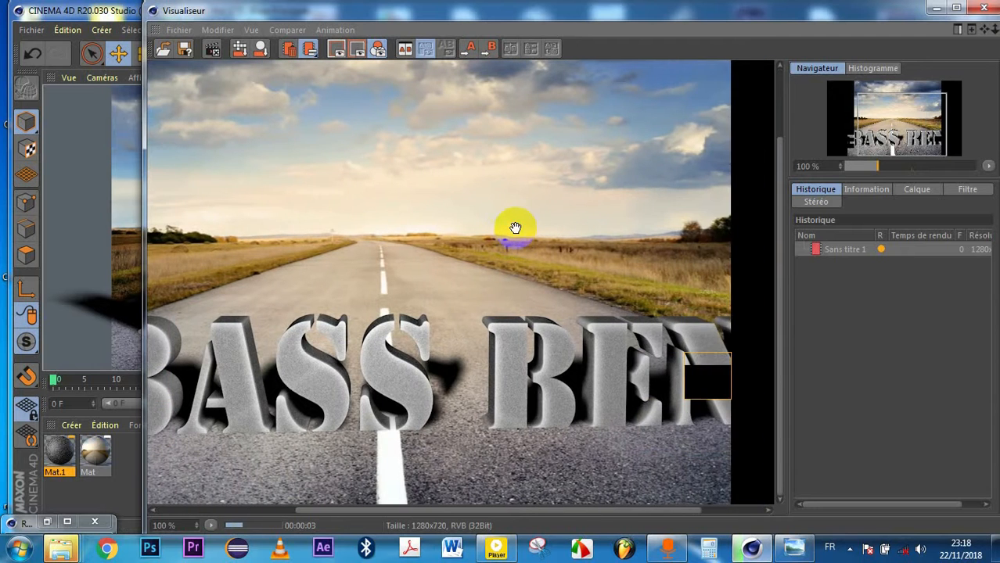
{"action": "mouse_move", "coordinate": [653, 308]}
{"action": "left_mouse_down"}
{"action": "mouse_move", "coordinate": [569, 295]}
{"action": "mouse_move", "coordinate": [682, 301]}
{"action": "mouse_move", "coordinate": [406, 296]}
{"action": "left_mouse_up"}
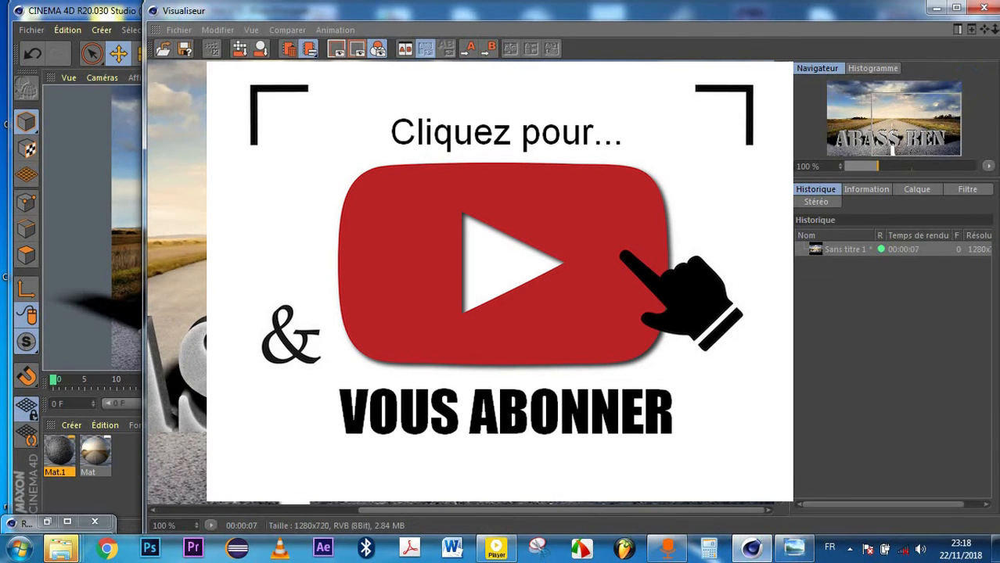
{"action": "left_click", "coordinate": [982, 7]}
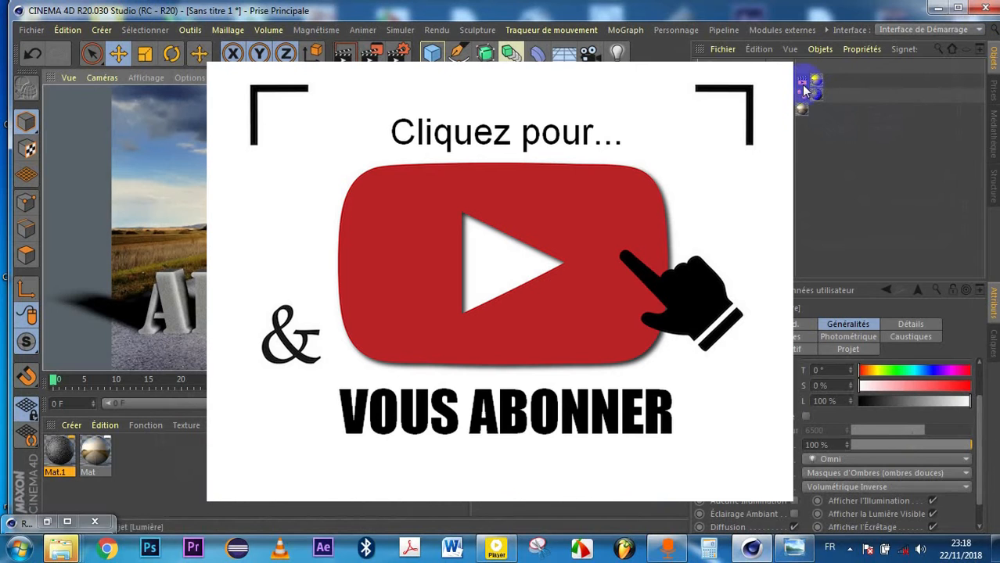